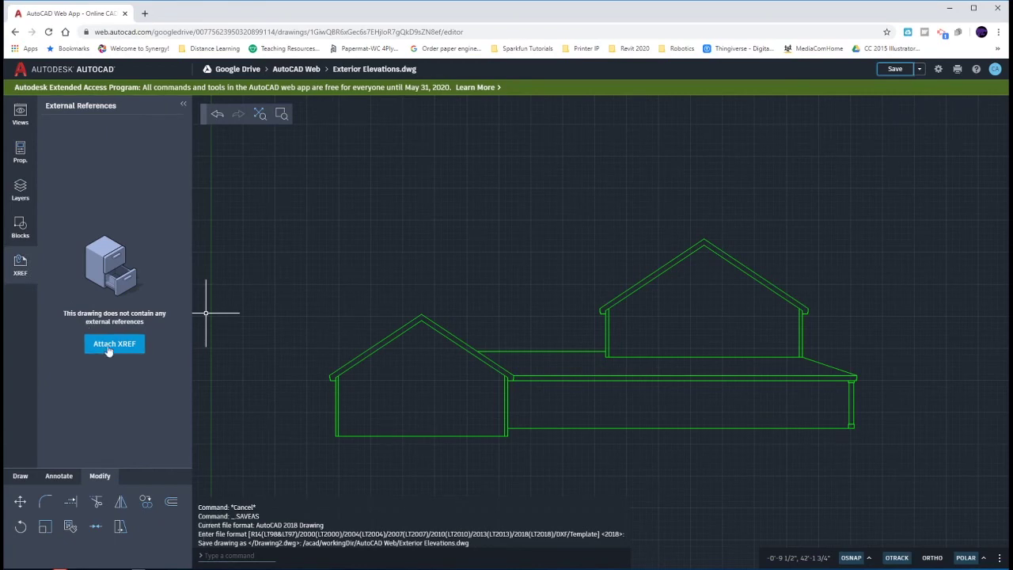
Attach Flr-1.dwg from the AutoCAD Web folder as an external reference
{"action": "left_click", "coordinate": [114, 343]}
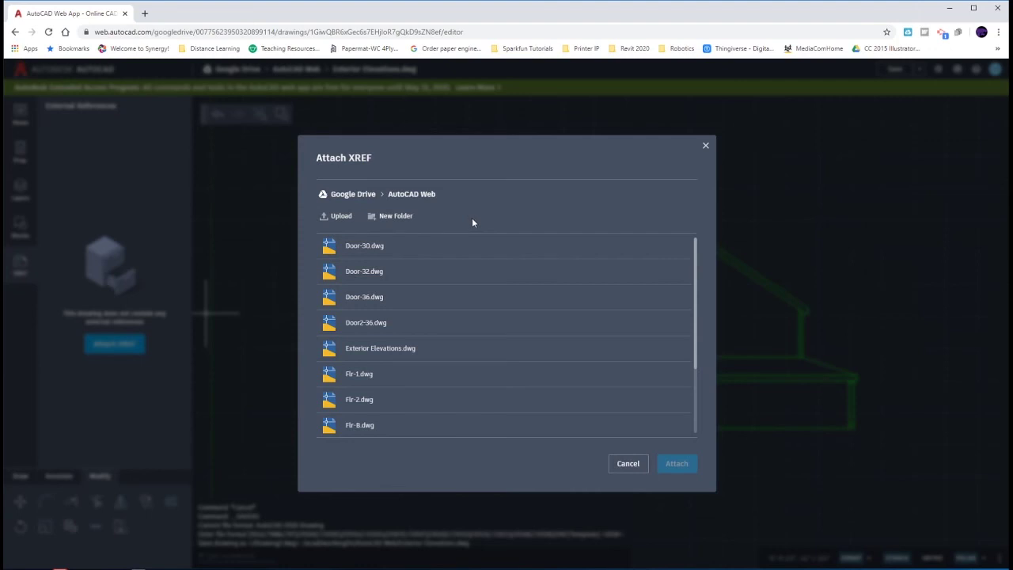
{"action": "left_click_drag", "start_coordinate": [696, 258], "coordinate": [698, 277]}
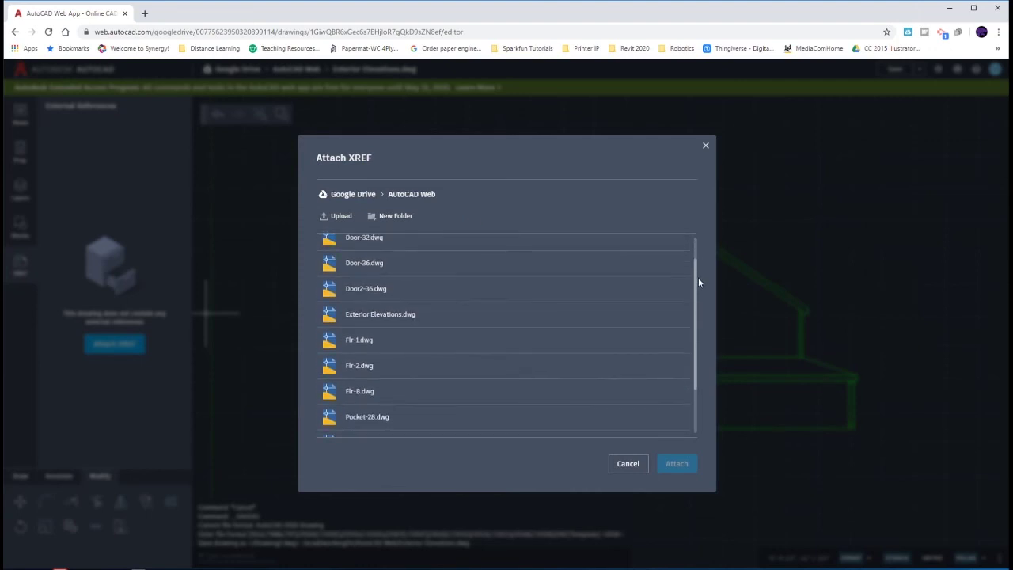
{"action": "left_click", "coordinate": [366, 347]}
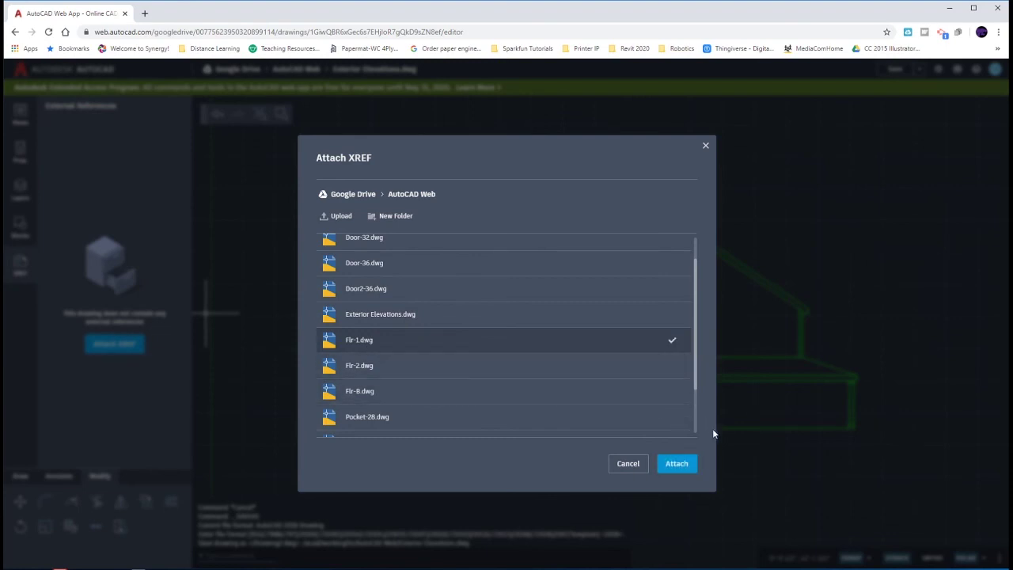
{"action": "left_click", "coordinate": [677, 463]}
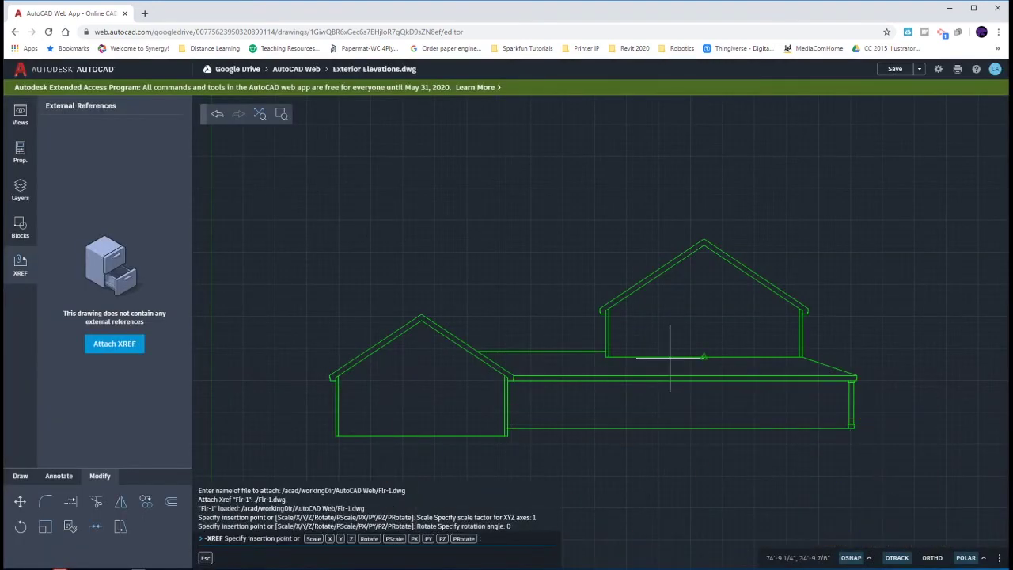
Place the Flr-1 floor plan directly above the elevation drawing, roughly lined up with its walls
{"action": "scroll", "coordinate": [651, 335], "scroll_direction": "down", "scroll_amount": 3}
{"action": "middle_click_drag", "start_coordinate": [627, 246], "coordinate": [631, 294]}
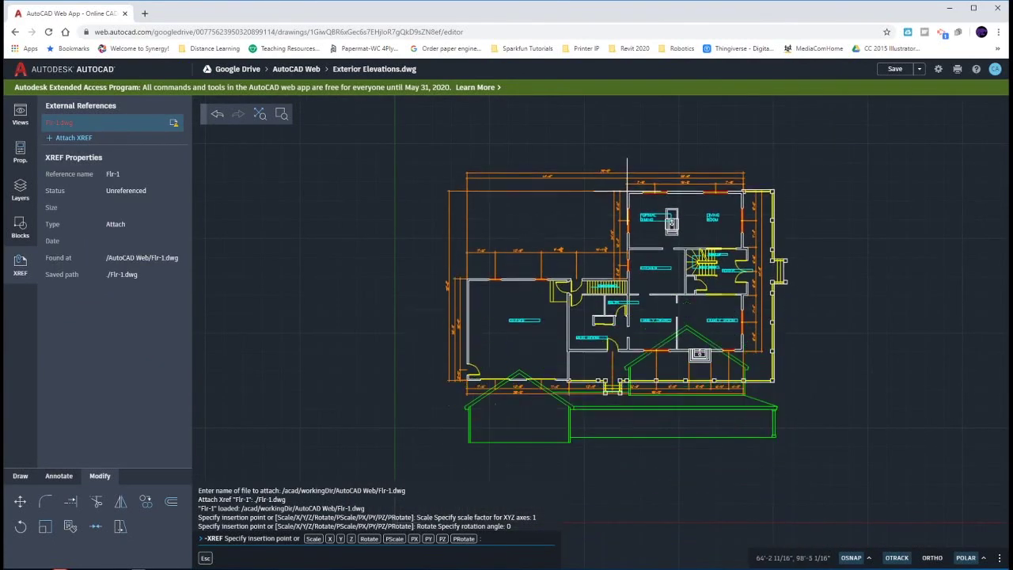
{"action": "middle_click_drag", "start_coordinate": [635, 171], "coordinate": [635, 181]}
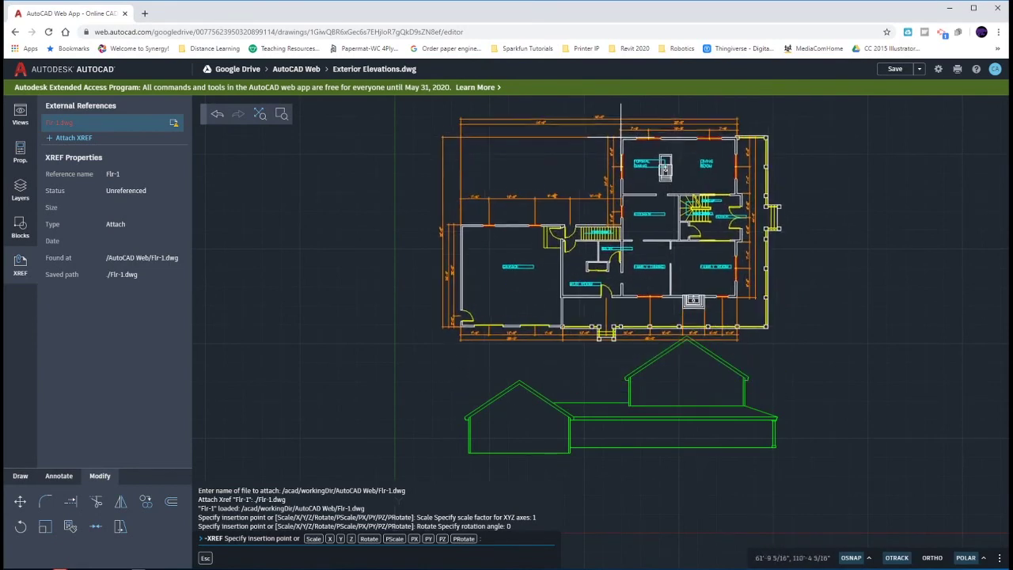
{"action": "middle_click_drag", "start_coordinate": [628, 304], "coordinate": [629, 317]}
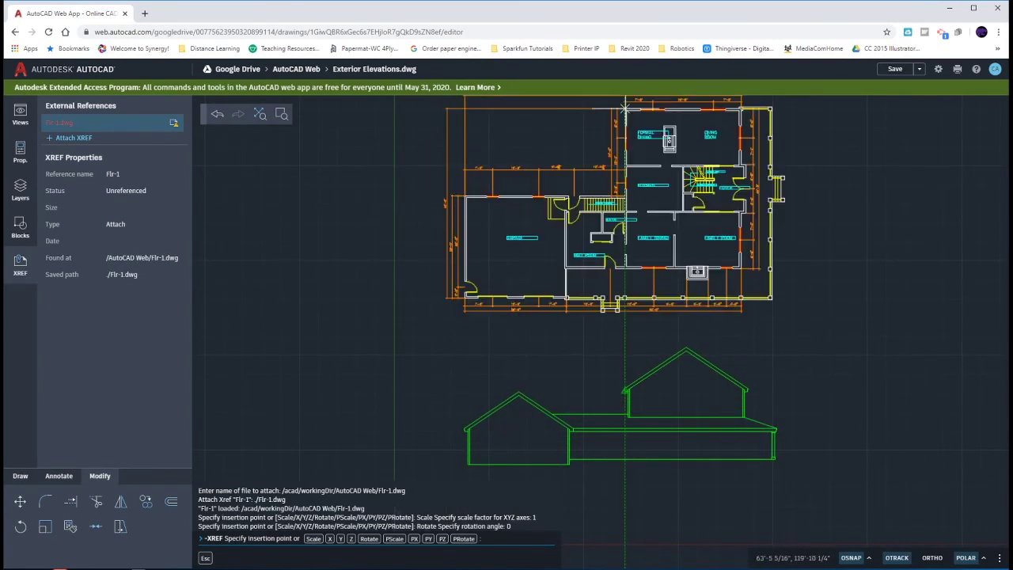
{"action": "left_click", "coordinate": [624, 106]}
{"action": "key", "text": "Escape"}
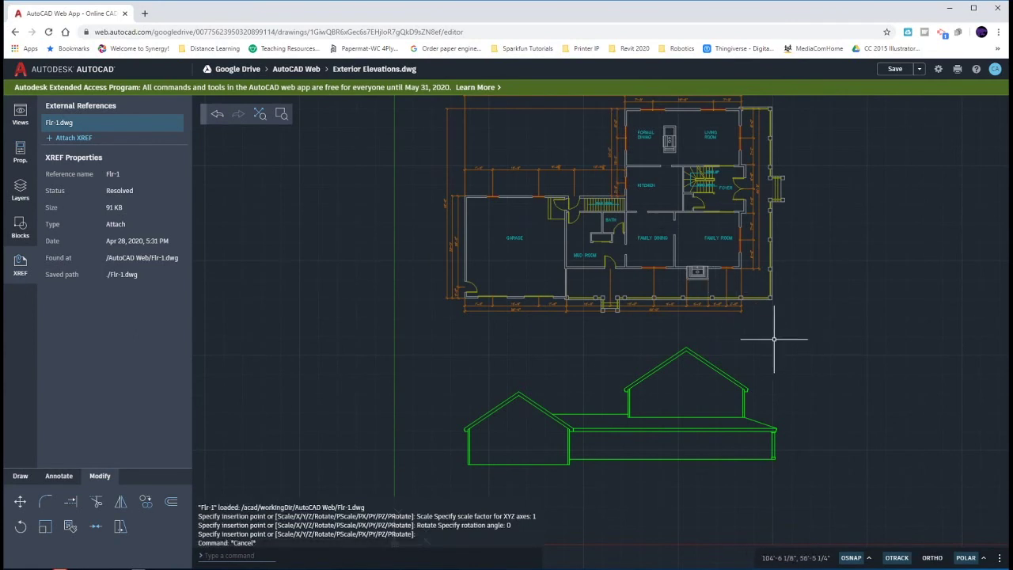
{"action": "middle_click_drag", "start_coordinate": [765, 348], "coordinate": [770, 380]}
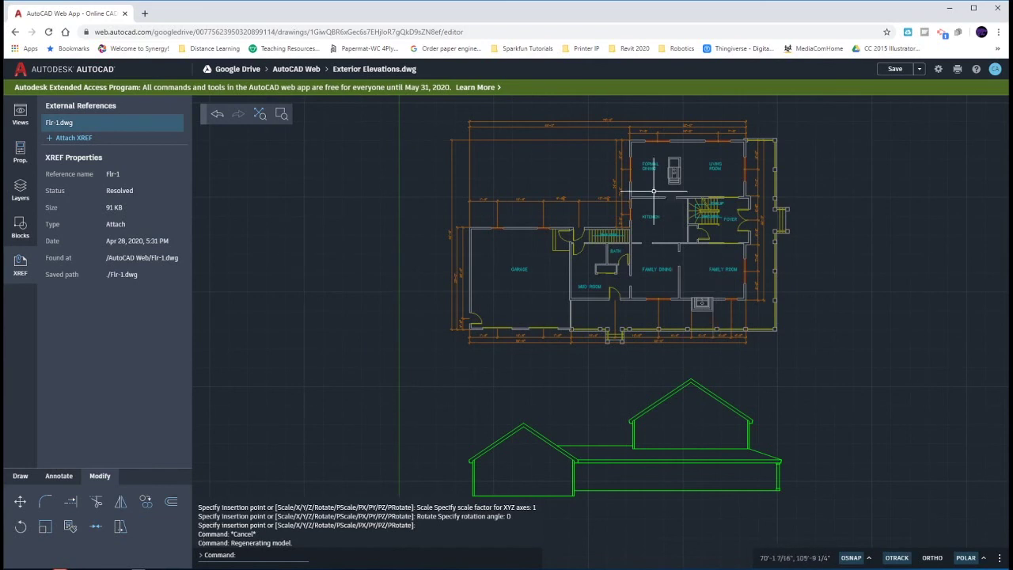
{"action": "left_click", "coordinate": [623, 129]}
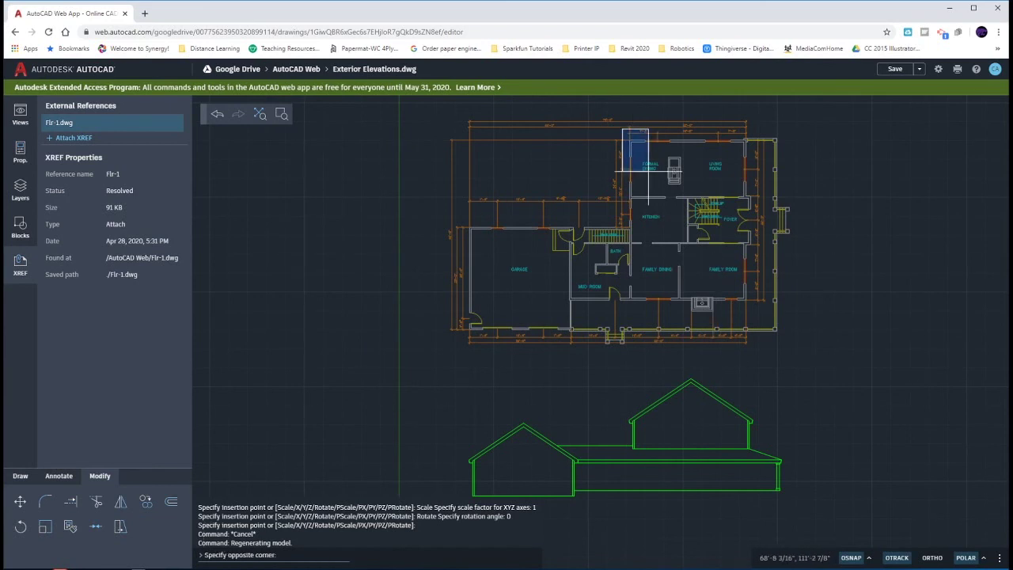
{"action": "left_click", "coordinate": [756, 307]}
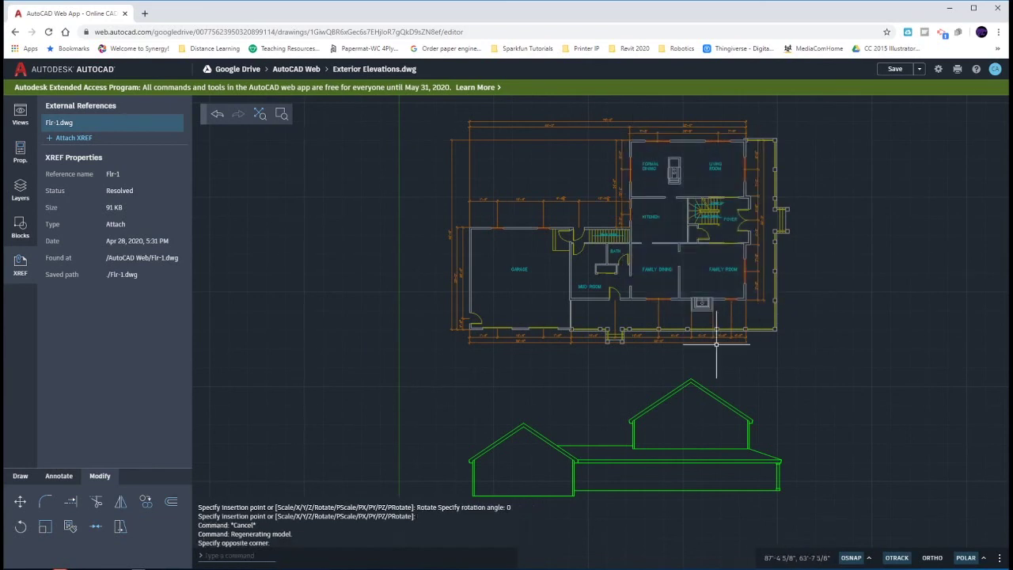
{"action": "left_click", "coordinate": [569, 219]}
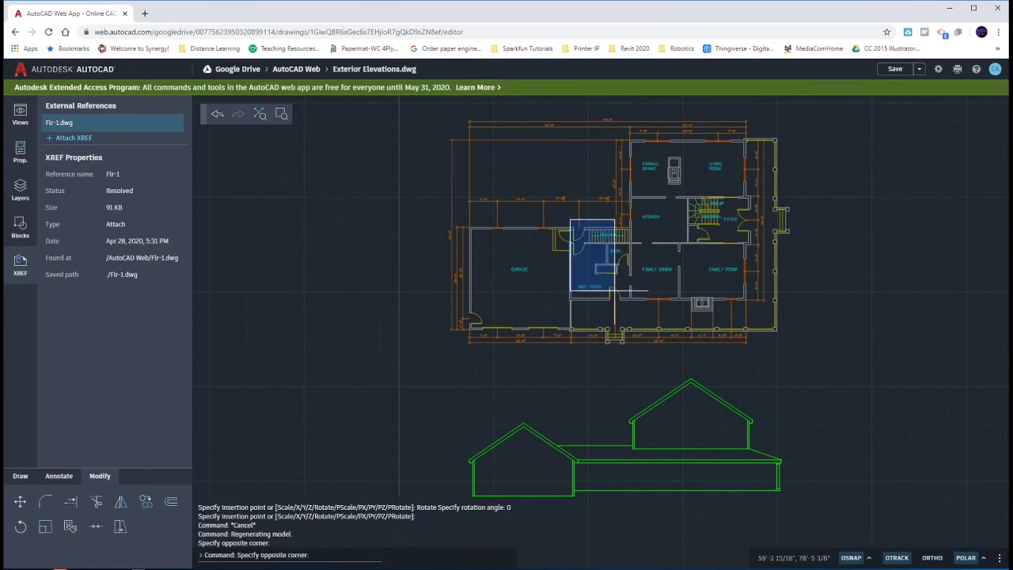
{"action": "left_click", "coordinate": [647, 339]}
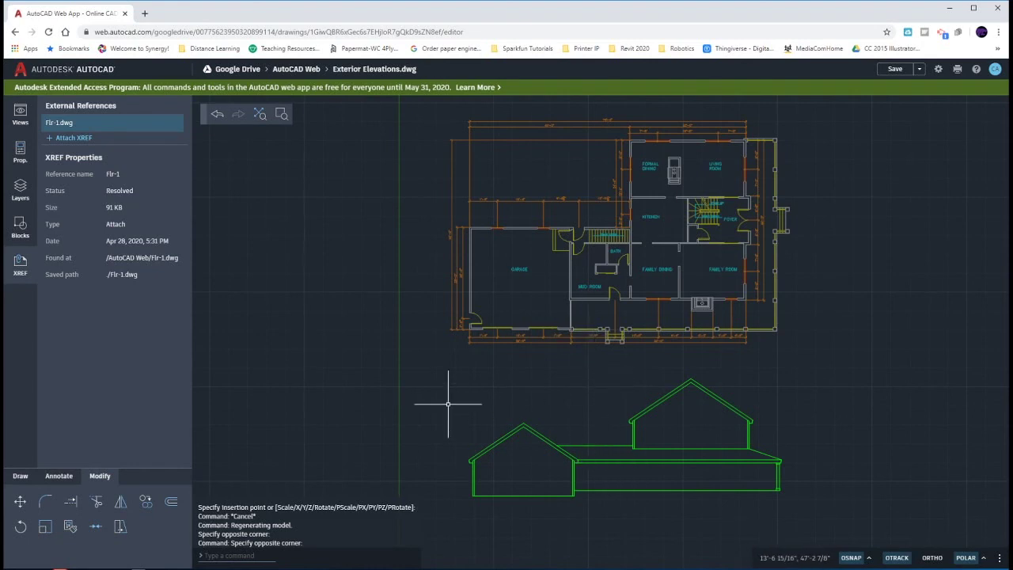
Draw a vertical guide line about 116' long from the elevation's left outer garage wall up past the floor plan
{"action": "left_click", "coordinate": [19, 477]}
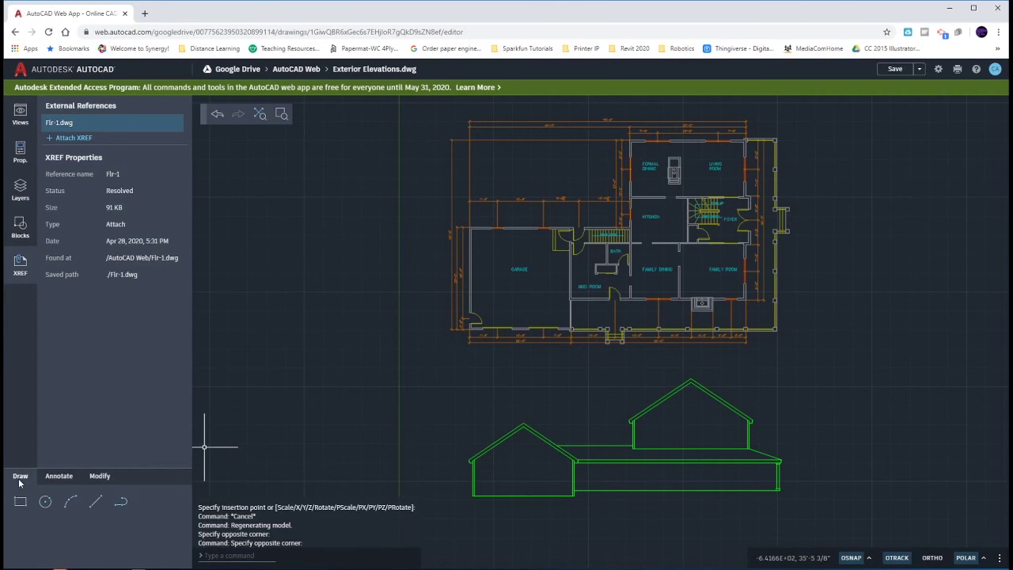
{"action": "left_click", "coordinate": [96, 502]}
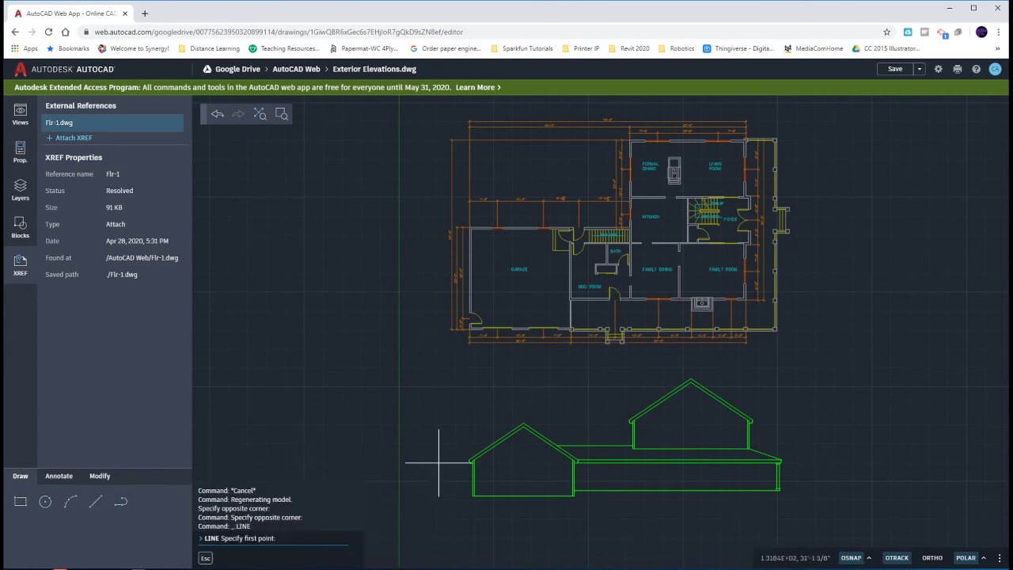
{"action": "scroll", "coordinate": [439, 463], "scroll_direction": "up", "scroll_amount": 5}
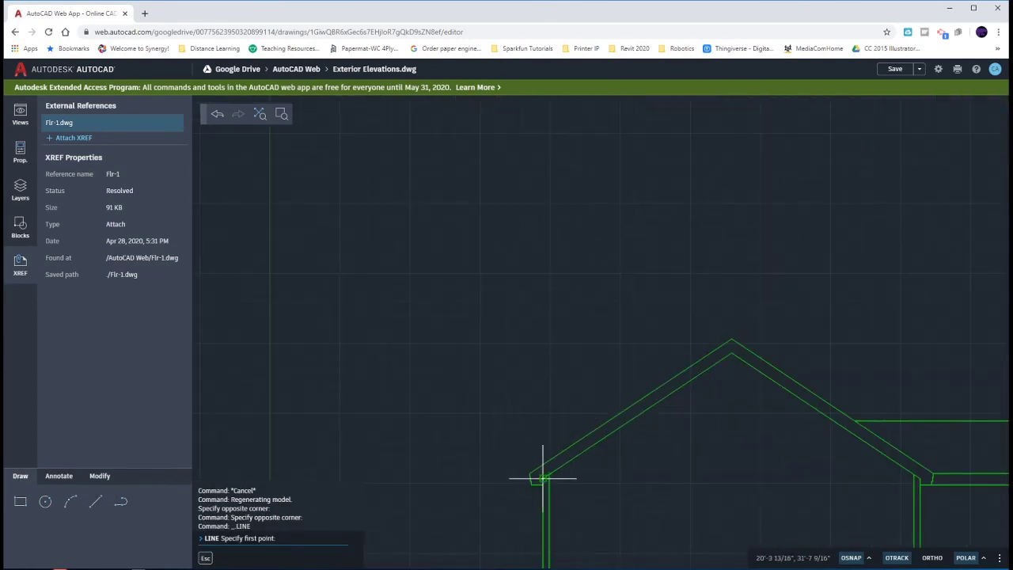
{"action": "left_click", "coordinate": [543, 479]}
{"action": "middle_click_drag", "start_coordinate": [546, 467], "coordinate": [531, 362]}
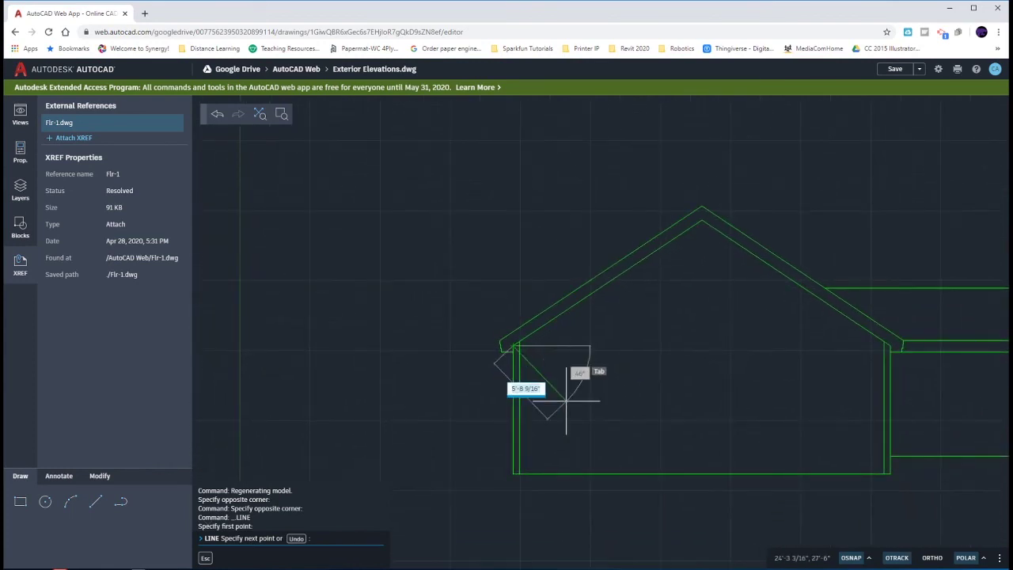
{"action": "scroll", "coordinate": [566, 400], "scroll_direction": "down", "scroll_amount": 1}
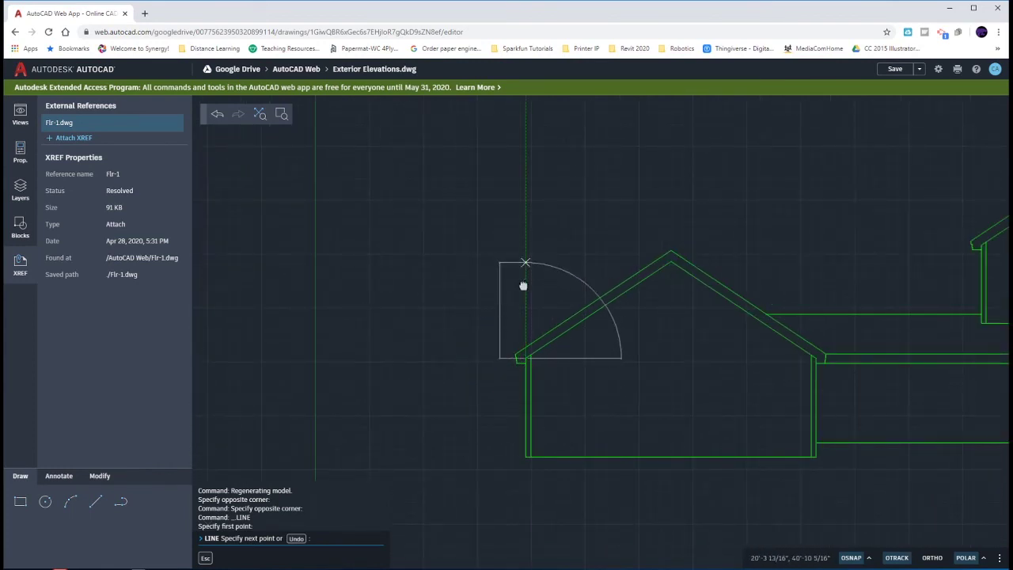
{"action": "middle_click_drag", "start_coordinate": [523, 286], "coordinate": [500, 532]}
{"action": "scroll", "coordinate": [501, 500], "scroll_direction": "down", "scroll_amount": 2}
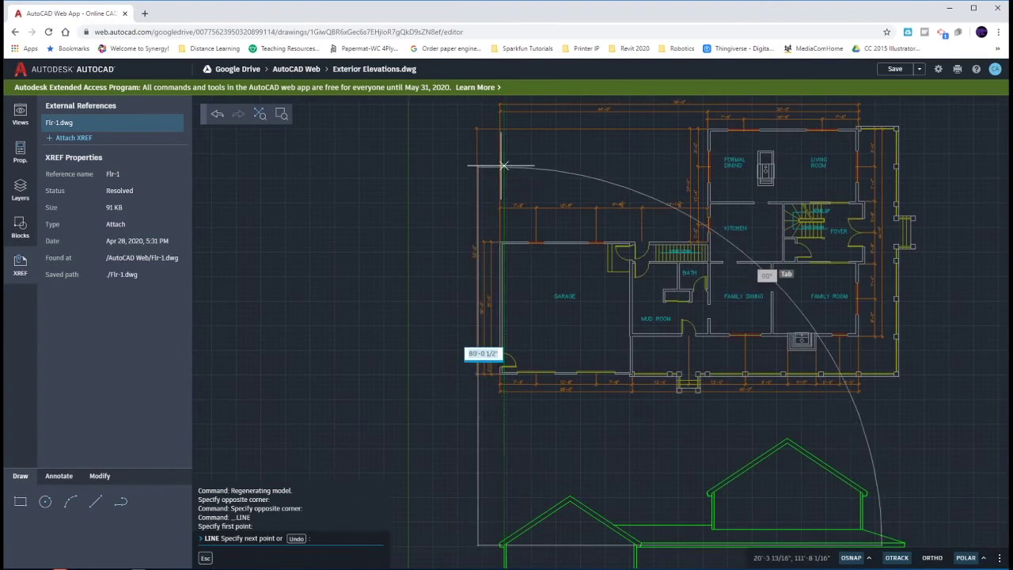
{"action": "middle_click_drag", "start_coordinate": [501, 166], "coordinate": [504, 395]}
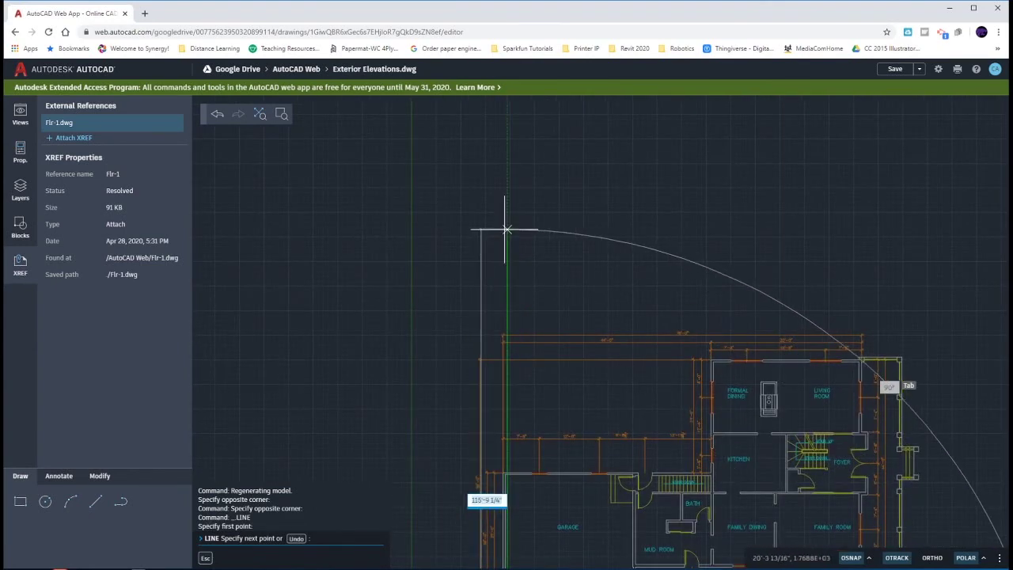
{"action": "key", "text": "Escape"}
{"action": "key", "text": "Escape"}
{"action": "scroll", "coordinate": [399, 286], "scroll_direction": "down", "scroll_amount": 3}
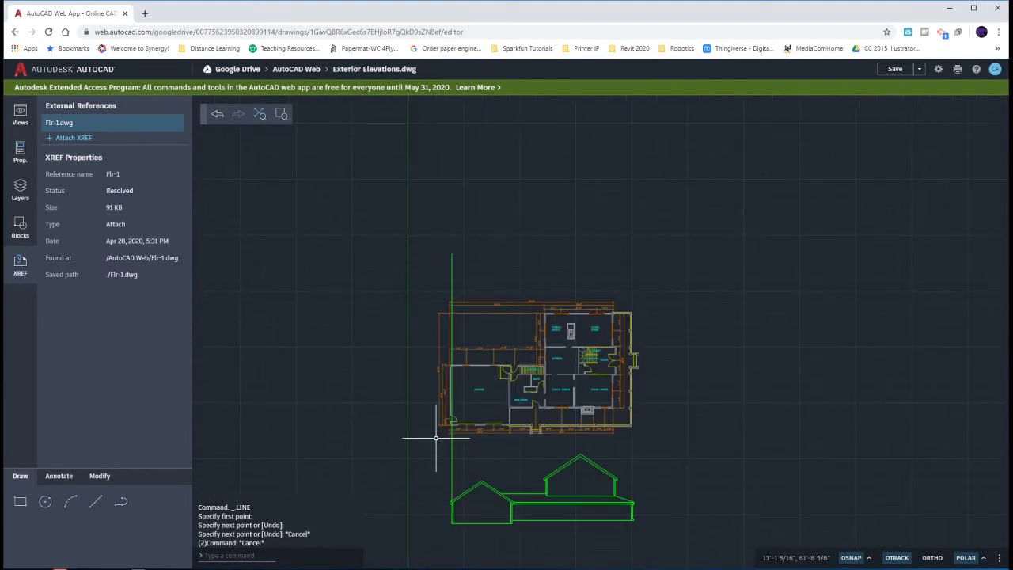
{"action": "left_click_drag", "start_coordinate": [461, 482], "coordinate": [440, 452]}
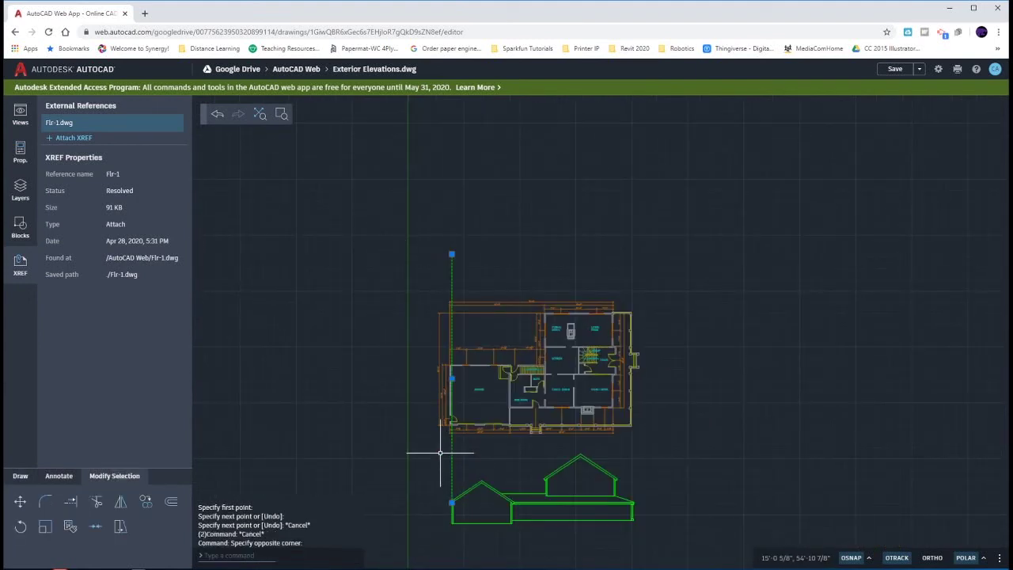
{"action": "key", "text": "Escape"}
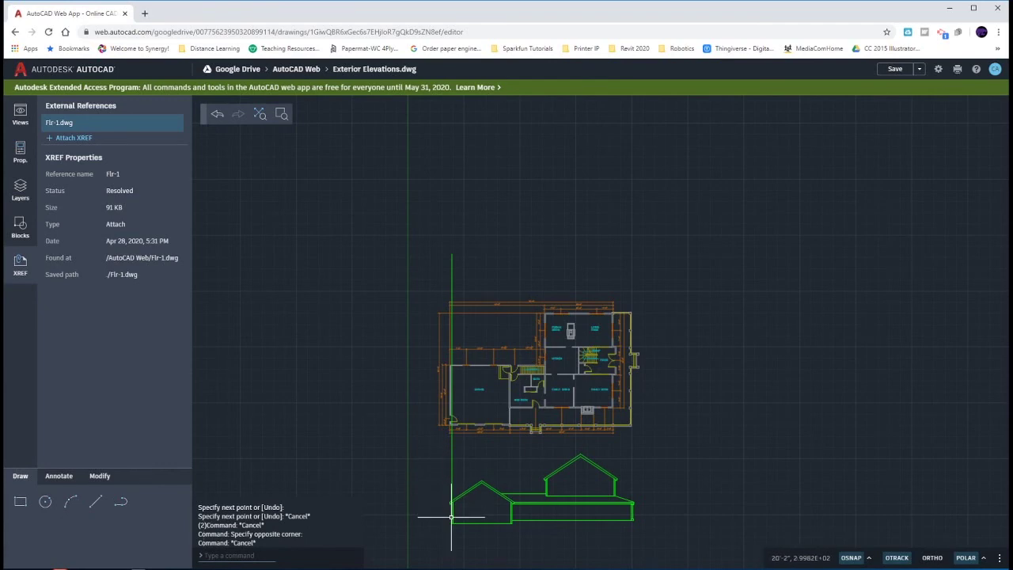
Move the floor plan horizontally so the garage's lower-left outer corner sits on the vertical guide line
{"action": "scroll", "coordinate": [437, 422], "scroll_direction": "up", "scroll_amount": 4}
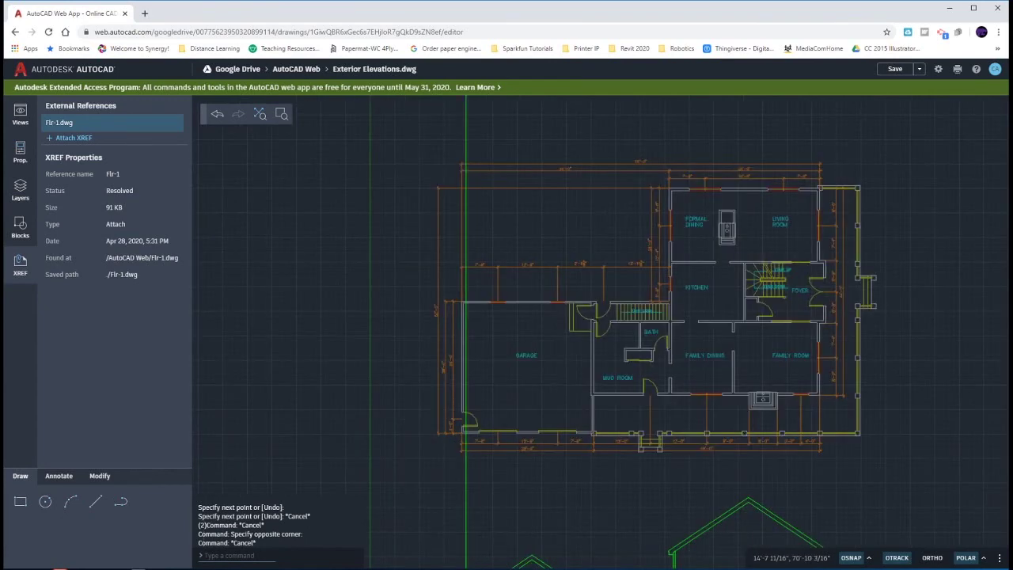
{"action": "scroll", "coordinate": [438, 419], "scroll_direction": "up", "scroll_amount": 4}
{"action": "scroll", "coordinate": [440, 420], "scroll_direction": "up", "scroll_amount": 2}
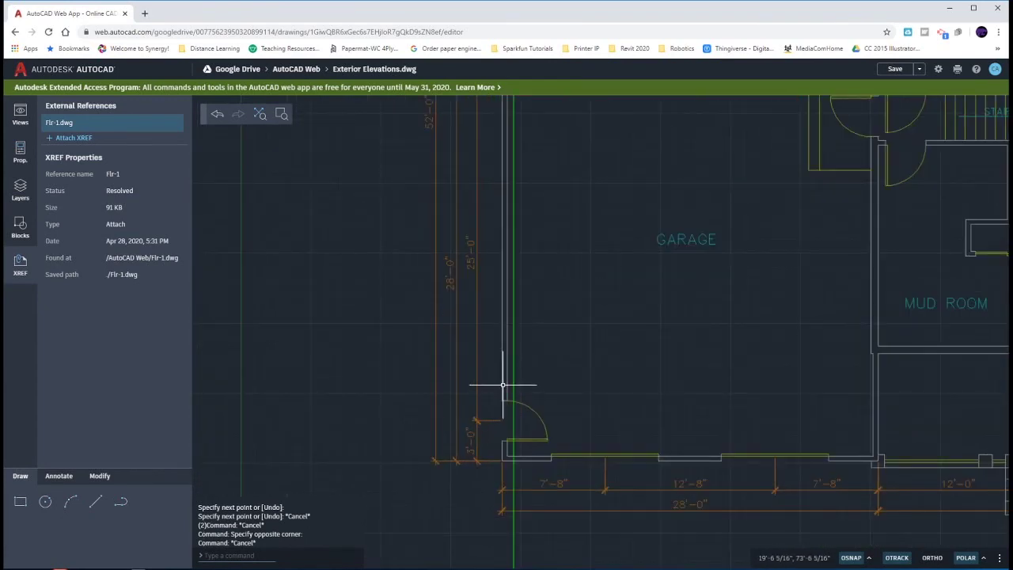
{"action": "key", "text": "ctrl"}
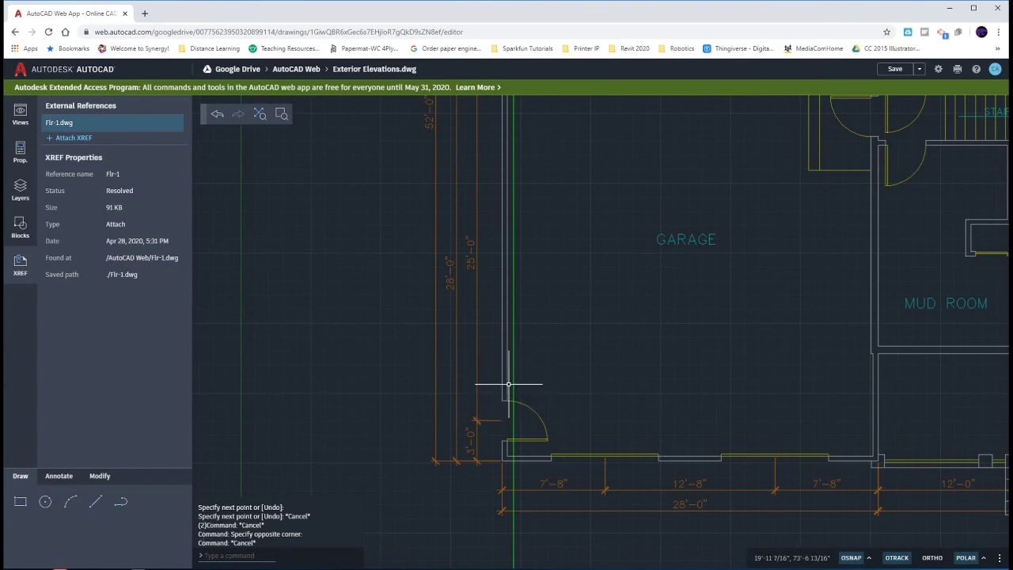
{"action": "scroll", "coordinate": [526, 474], "scroll_direction": "up", "scroll_amount": 4}
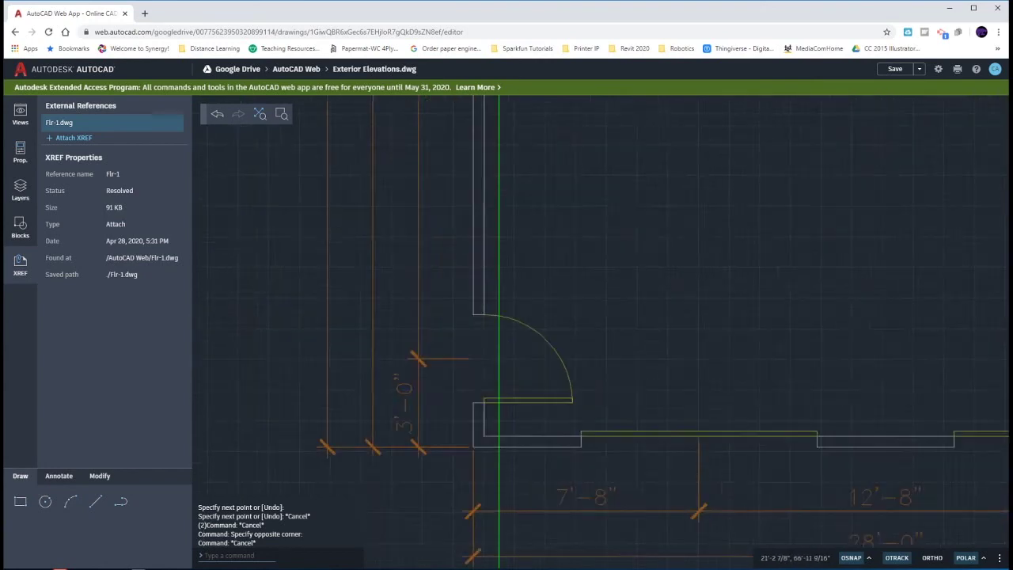
{"action": "left_click", "coordinate": [544, 437]}
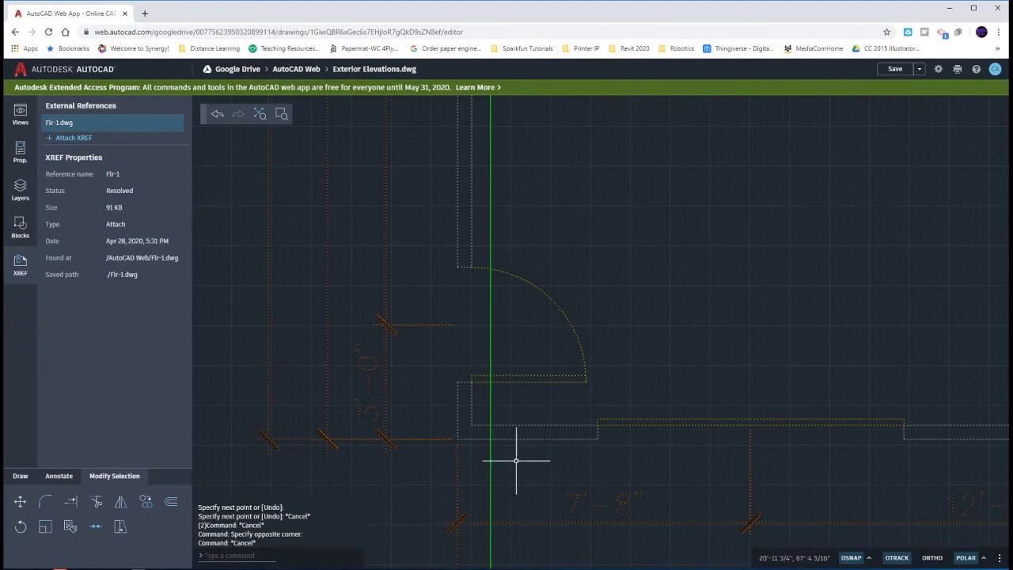
{"action": "left_click", "coordinate": [20, 501]}
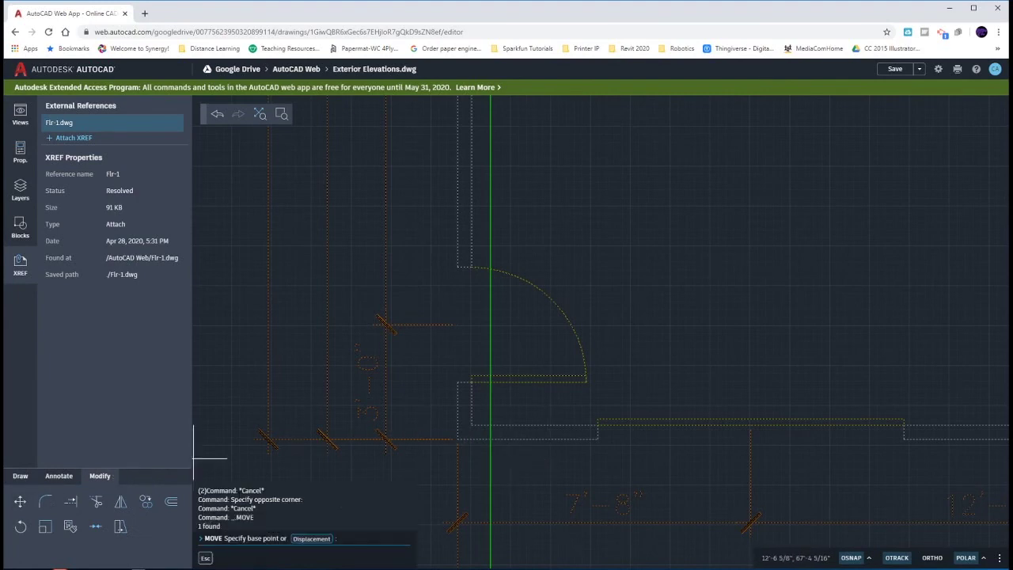
{"action": "left_click", "coordinate": [457, 438]}
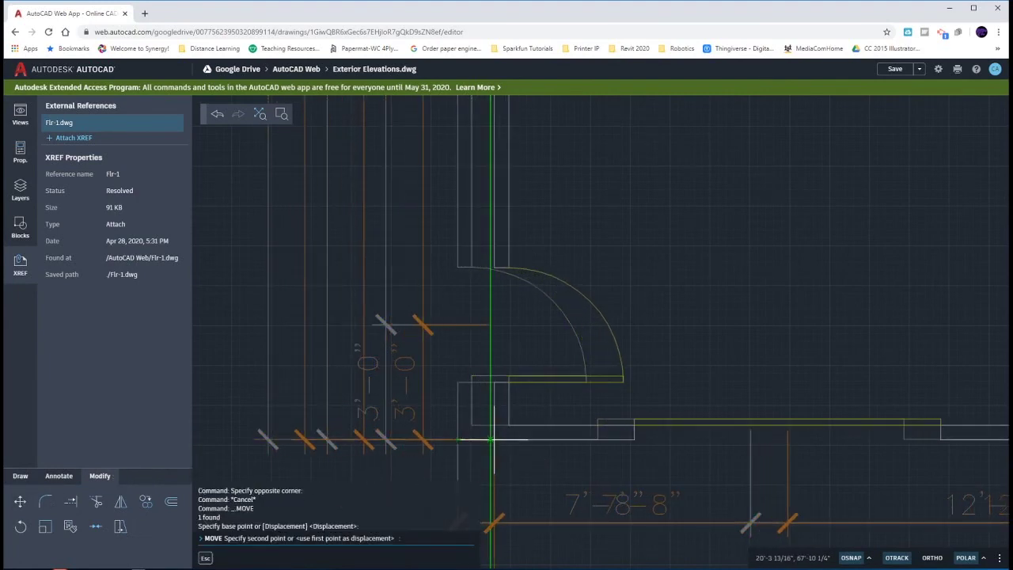
{"action": "left_click", "coordinate": [490, 437]}
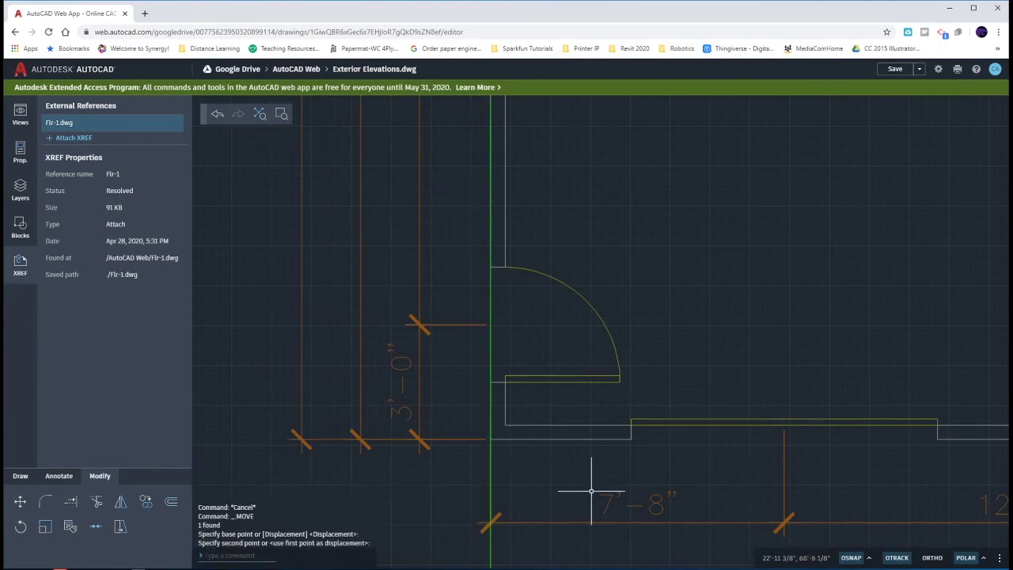
{"action": "key", "text": "Escape"}
{"action": "scroll", "coordinate": [591, 489], "scroll_direction": "down", "scroll_amount": 5}
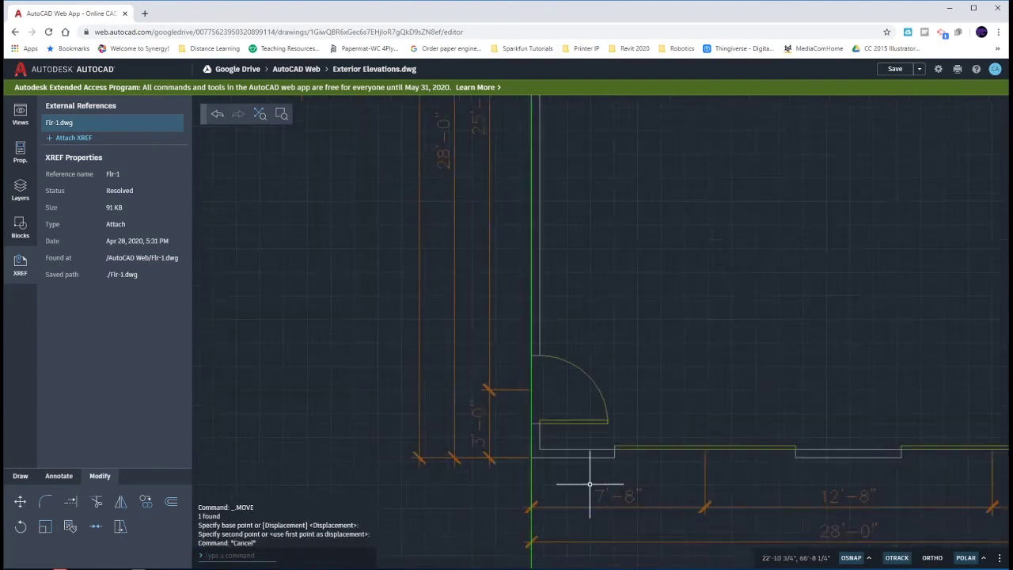
{"action": "middle_click_drag", "start_coordinate": [614, 492], "coordinate": [541, 360]}
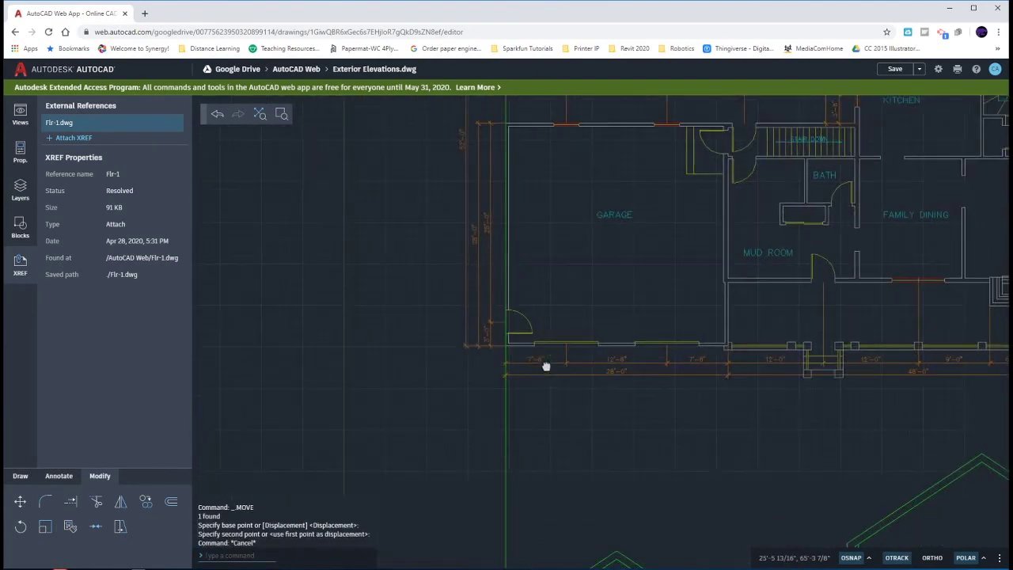
{"action": "middle_click_drag", "start_coordinate": [541, 463], "coordinate": [521, 300]}
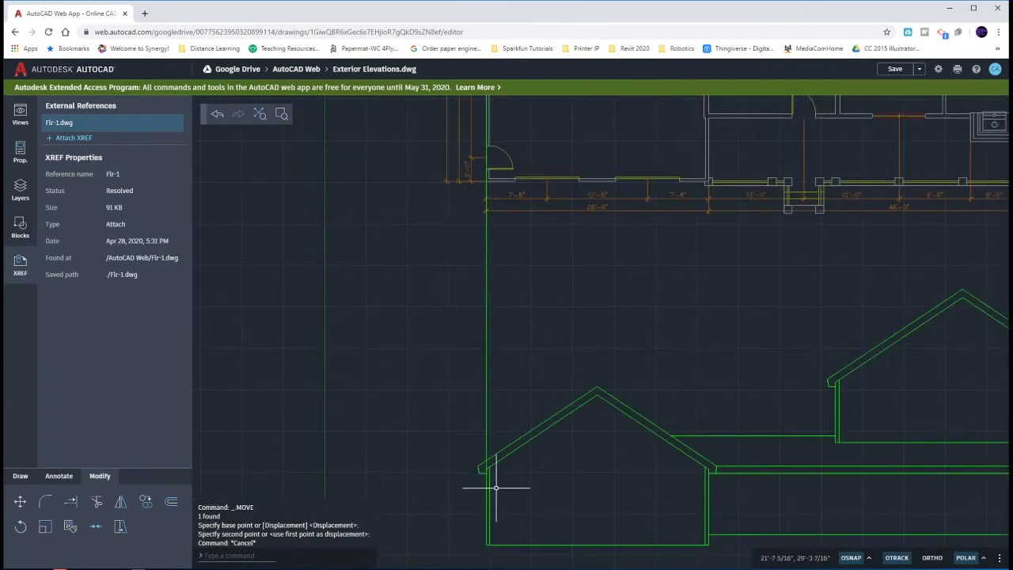
{"action": "scroll", "coordinate": [490, 493], "scroll_direction": "up", "scroll_amount": 6}
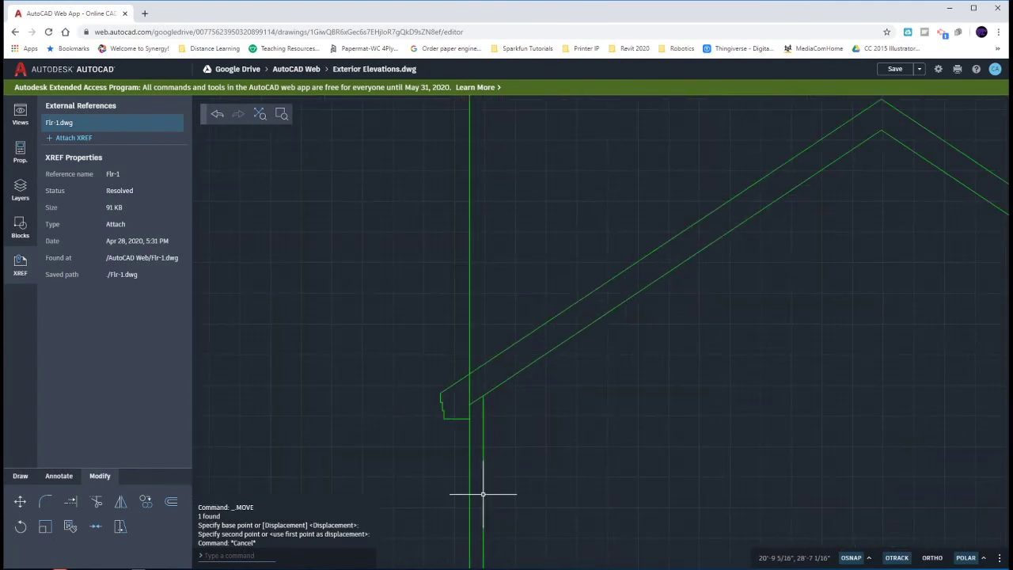
Check that the plan's garage corner and the elevation's left garage wall both line up with the vertical guide line
{"action": "scroll", "coordinate": [481, 493], "scroll_direction": "down", "scroll_amount": 6}
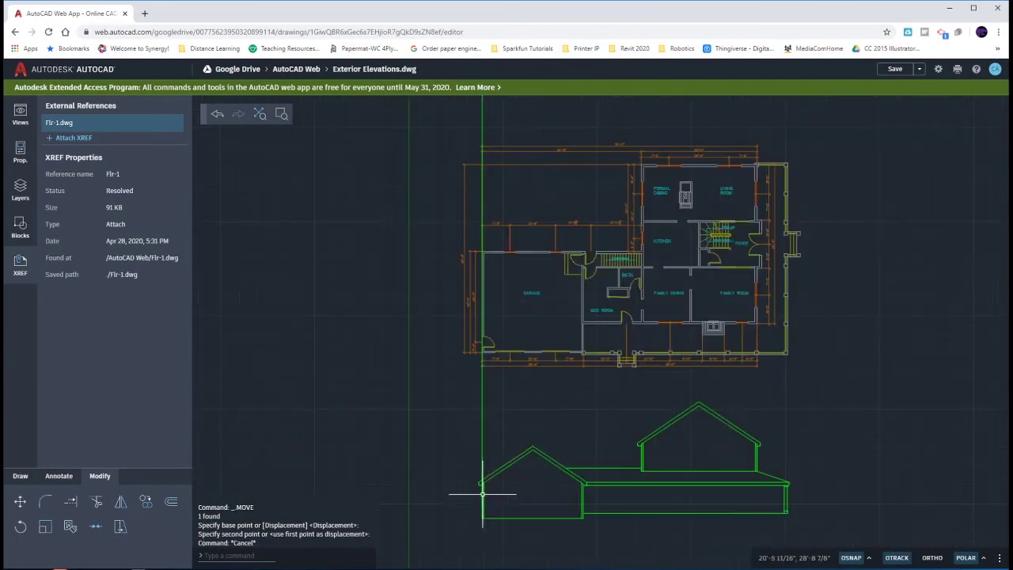
{"action": "scroll", "coordinate": [492, 331], "scroll_direction": "up", "scroll_amount": 5}
{"action": "scroll", "coordinate": [492, 331], "scroll_direction": "up", "scroll_amount": 3}
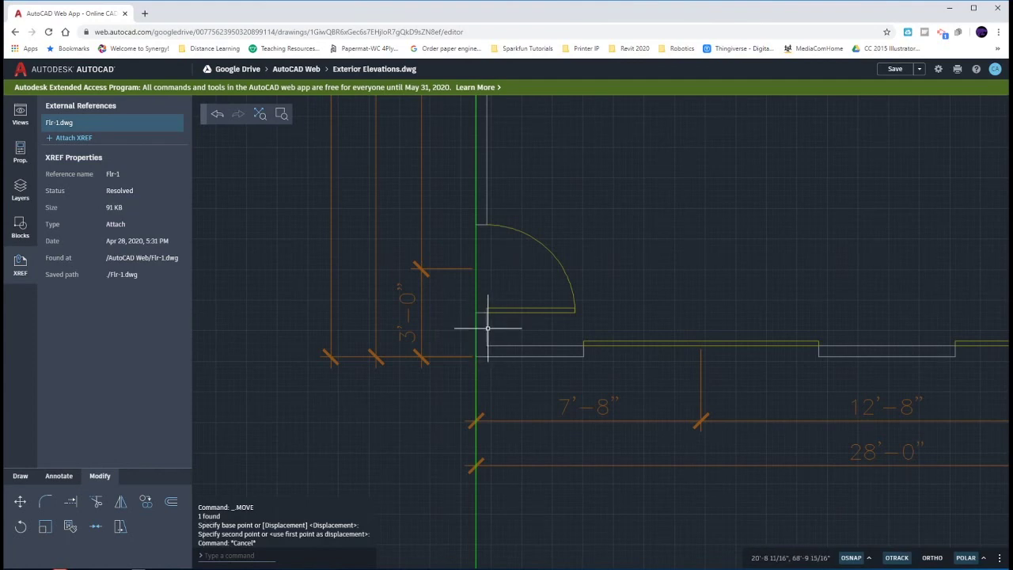
{"action": "scroll", "coordinate": [488, 328], "scroll_direction": "down", "scroll_amount": 5}
{"action": "middle_click_drag", "start_coordinate": [500, 460], "coordinate": [500, 263]}
{"action": "scroll", "coordinate": [485, 455], "scroll_direction": "up", "scroll_amount": 4}
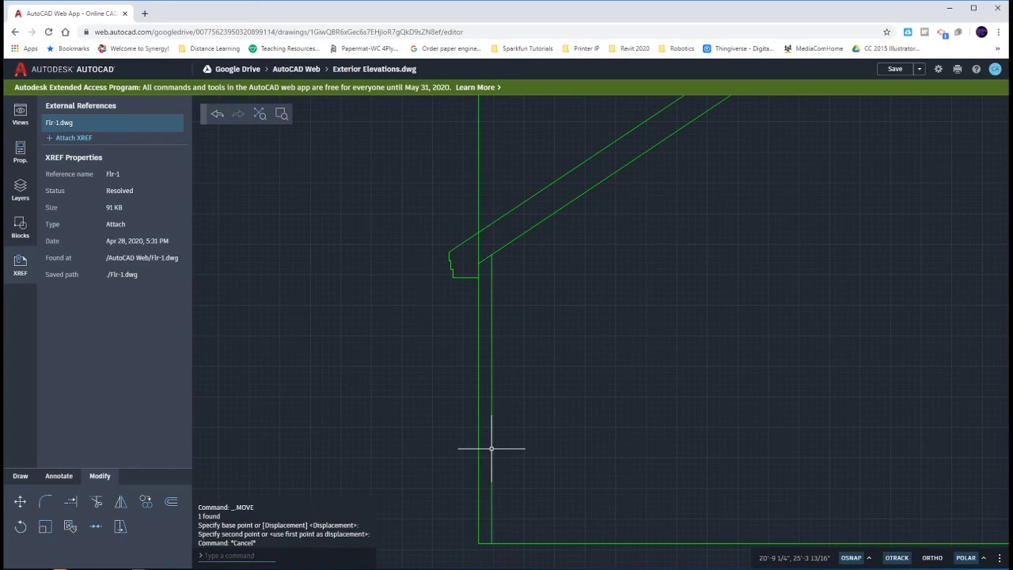
{"action": "scroll", "coordinate": [491, 448], "scroll_direction": "down", "scroll_amount": 4}
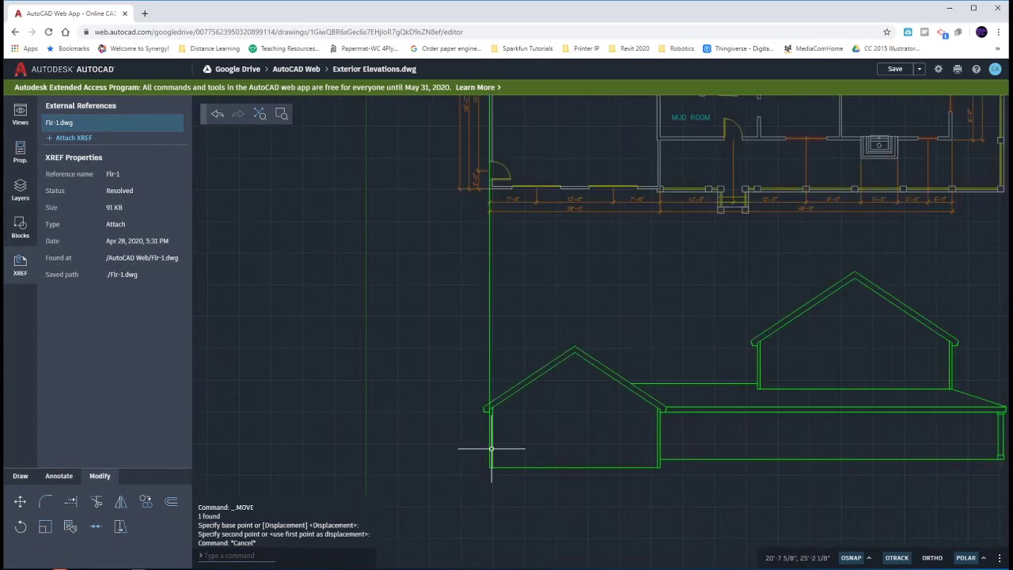
Delete the vertical guide line running from the elevation's left garage wall up to the floor plan
{"action": "scroll", "coordinate": [497, 445], "scroll_direction": "down", "scroll_amount": 1}
{"action": "middle_click_drag", "start_coordinate": [555, 337], "coordinate": [543, 372]}
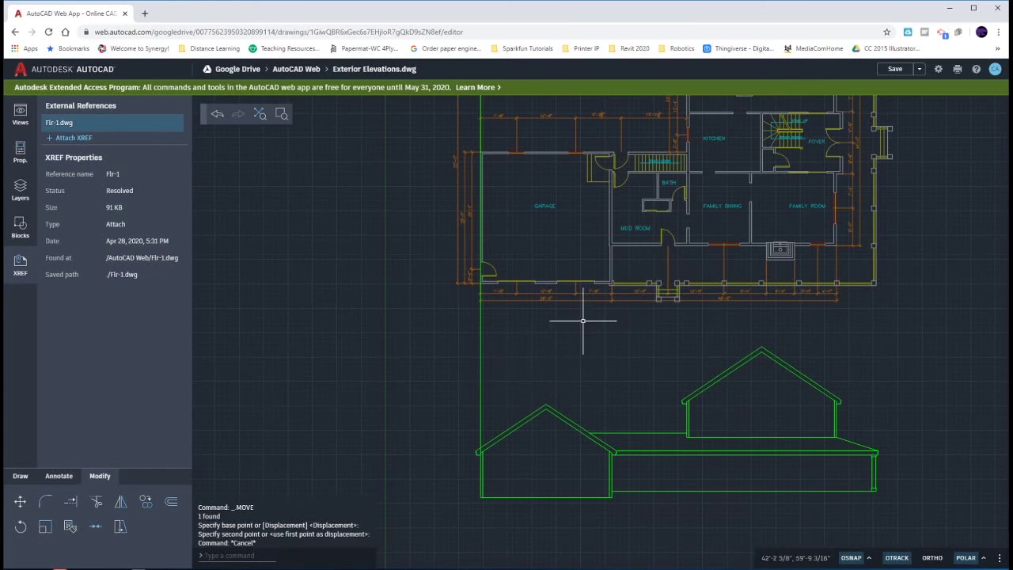
{"action": "left_click", "coordinate": [481, 364]}
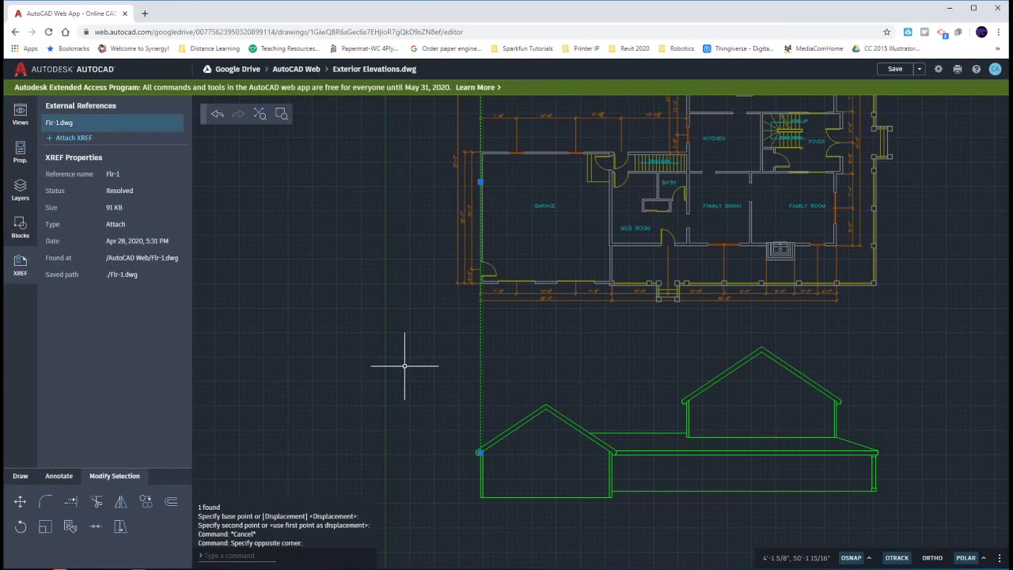
{"action": "key", "text": "Delete"}
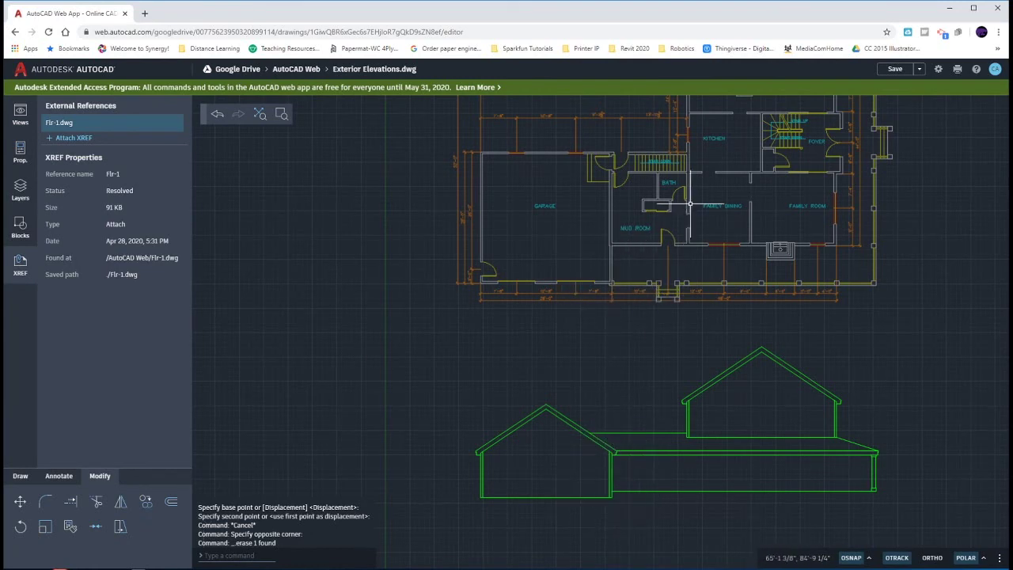
{"action": "left_click", "coordinate": [685, 133]}
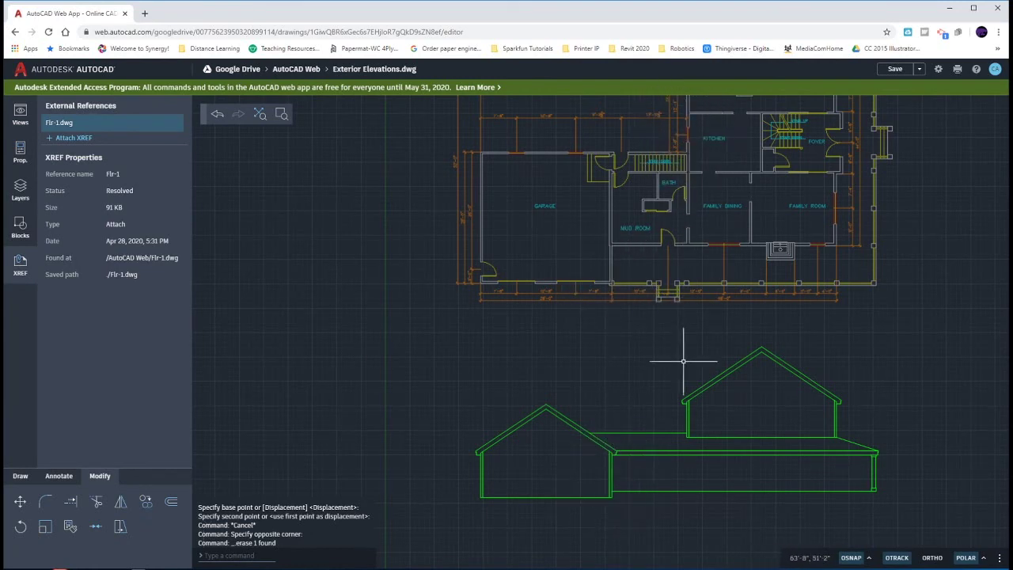
{"action": "left_click", "coordinate": [686, 426]}
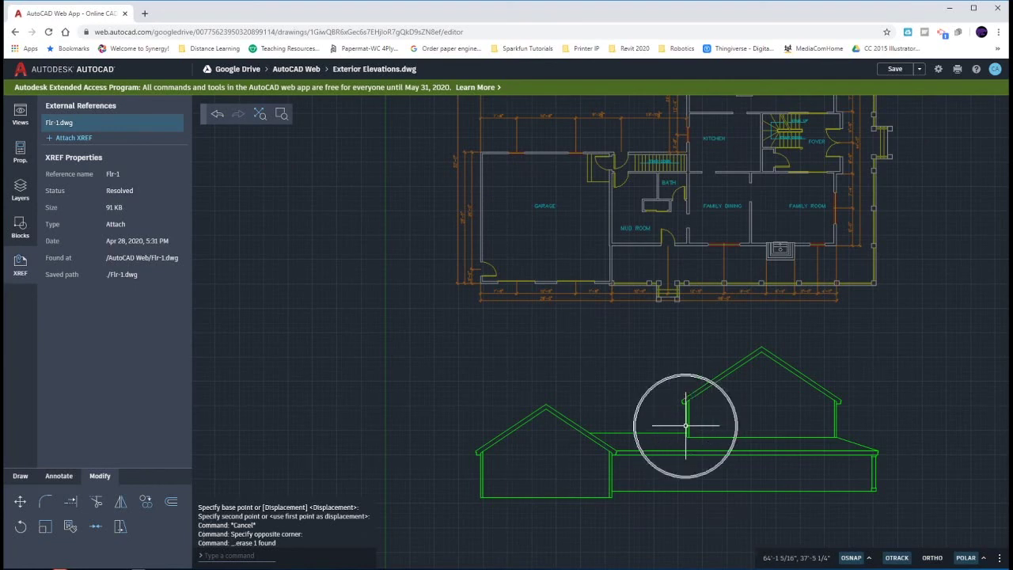
{"action": "left_click", "coordinate": [838, 235]}
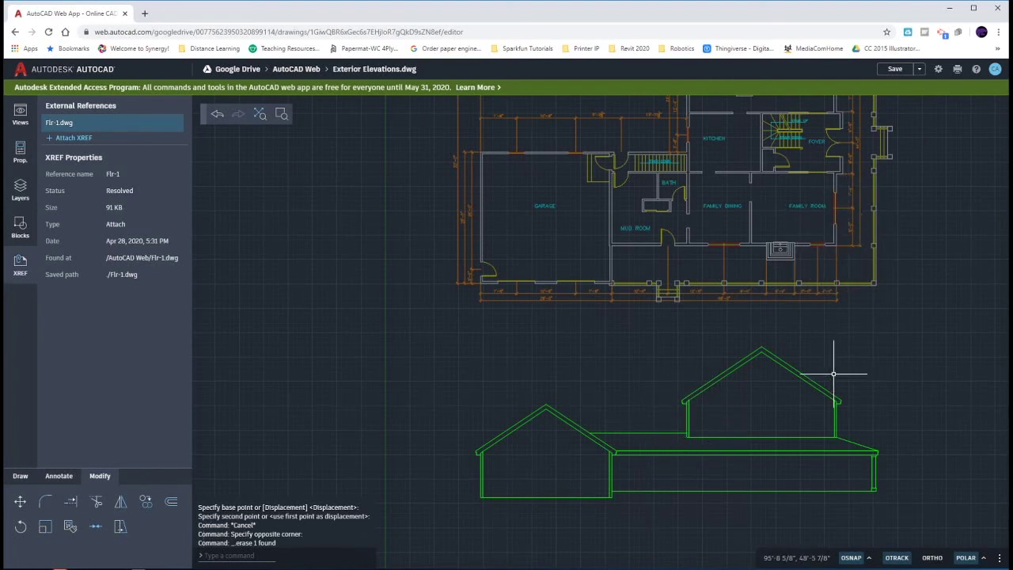
{"action": "left_click", "coordinate": [839, 424]}
{"action": "middle_click_drag", "start_coordinate": [901, 407], "coordinate": [834, 387]}
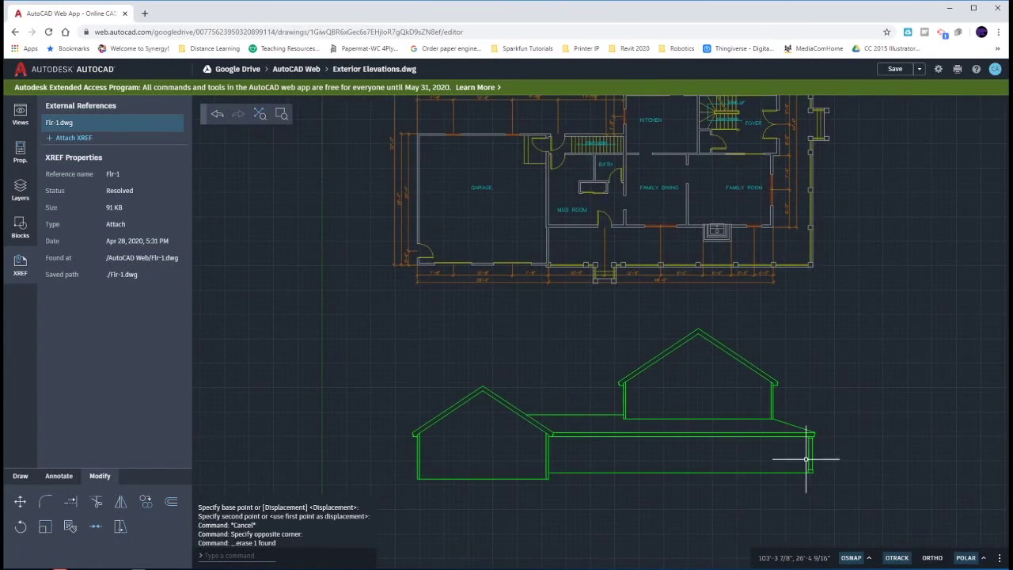
{"action": "left_click", "coordinate": [809, 268]}
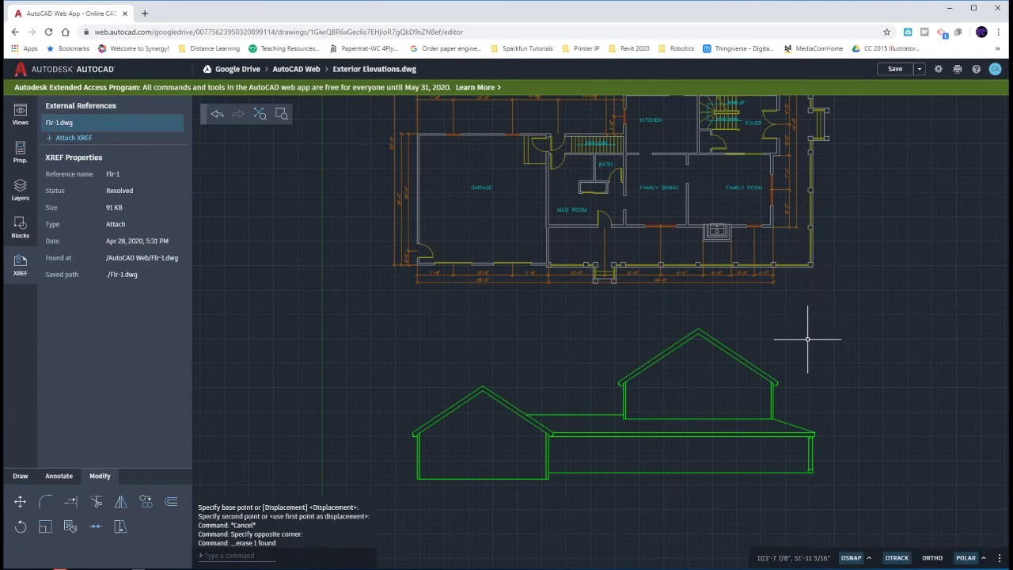
Copy the elevation's far-right porch column to the next two post positions, using the plan's corner post's outer corner as base point
{"action": "scroll", "coordinate": [814, 479], "scroll_direction": "up", "scroll_amount": 4}
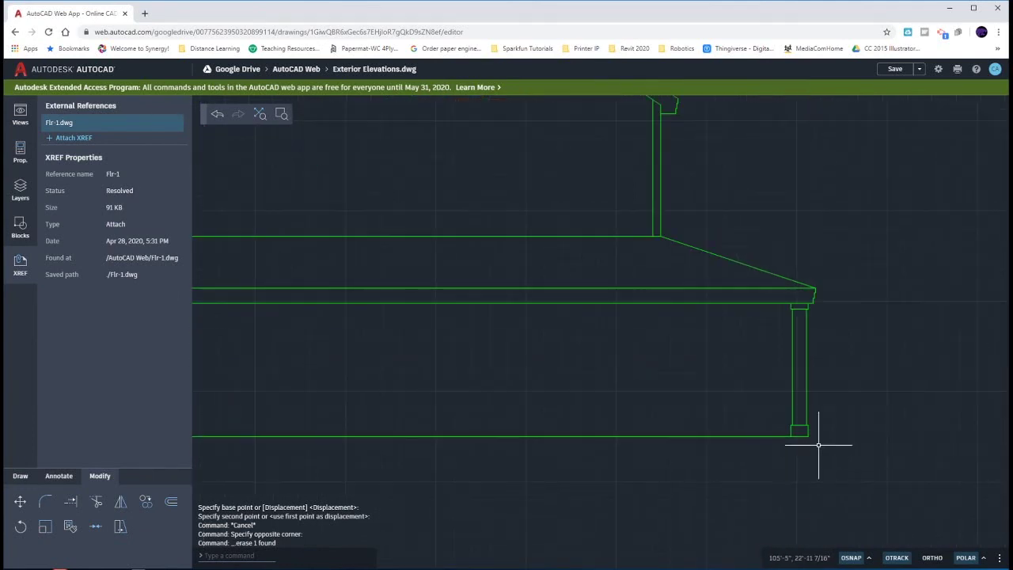
{"action": "scroll", "coordinate": [820, 438], "scroll_direction": "up", "scroll_amount": 3}
{"action": "left_click", "coordinate": [823, 417]}
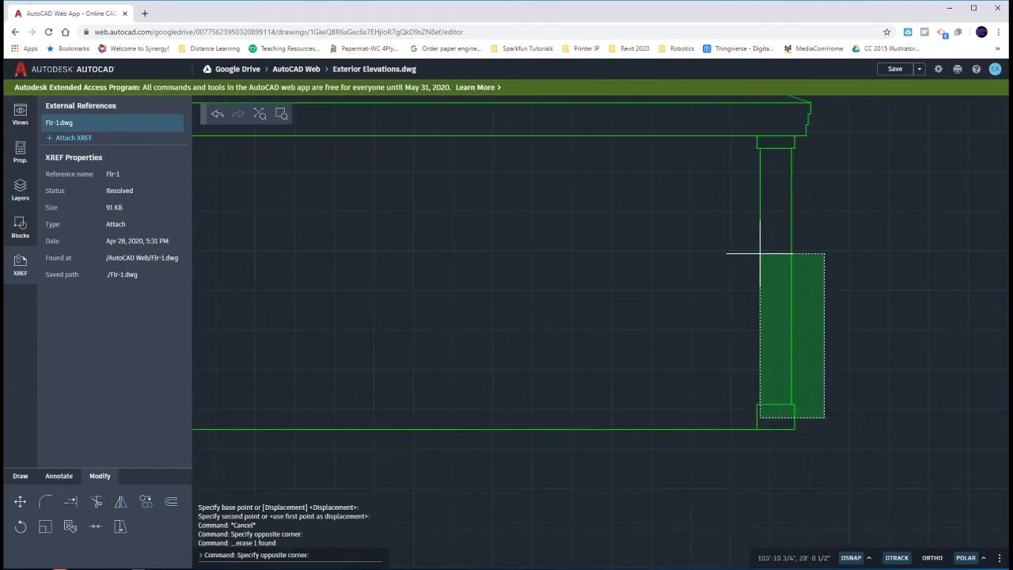
{"action": "left_click", "coordinate": [728, 131]}
{"action": "scroll", "coordinate": [695, 342], "scroll_direction": "down", "scroll_amount": 5}
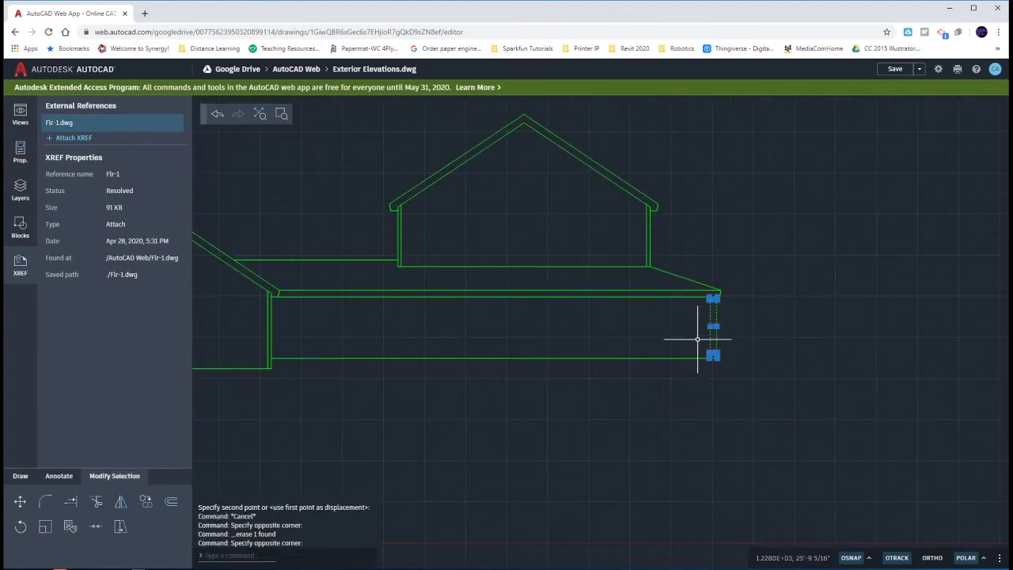
{"action": "middle_click_drag", "start_coordinate": [737, 212], "coordinate": [787, 319]}
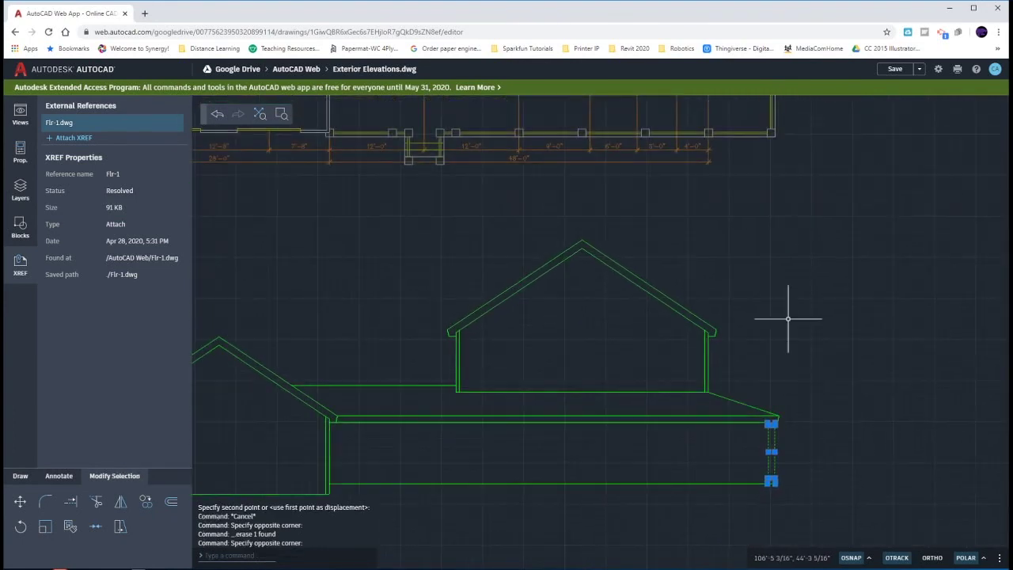
{"action": "mouse_move", "coordinate": [787, 267]}
{"action": "middle_mouse_down"}
{"action": "mouse_move", "coordinate": [825, 277]}
{"action": "mouse_move", "coordinate": [843, 270]}
{"action": "middle_mouse_up"}
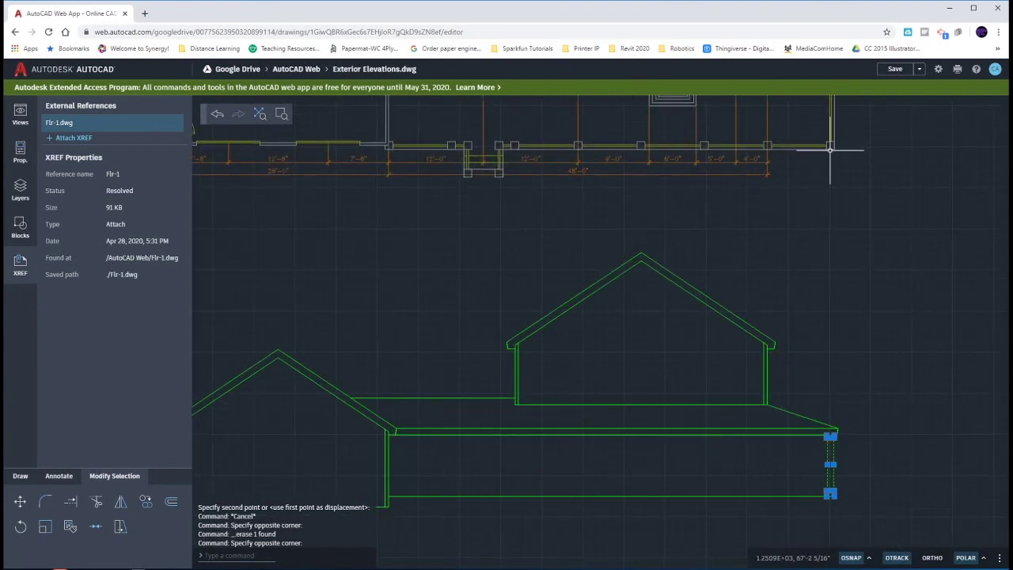
{"action": "key", "text": "ctrl"}
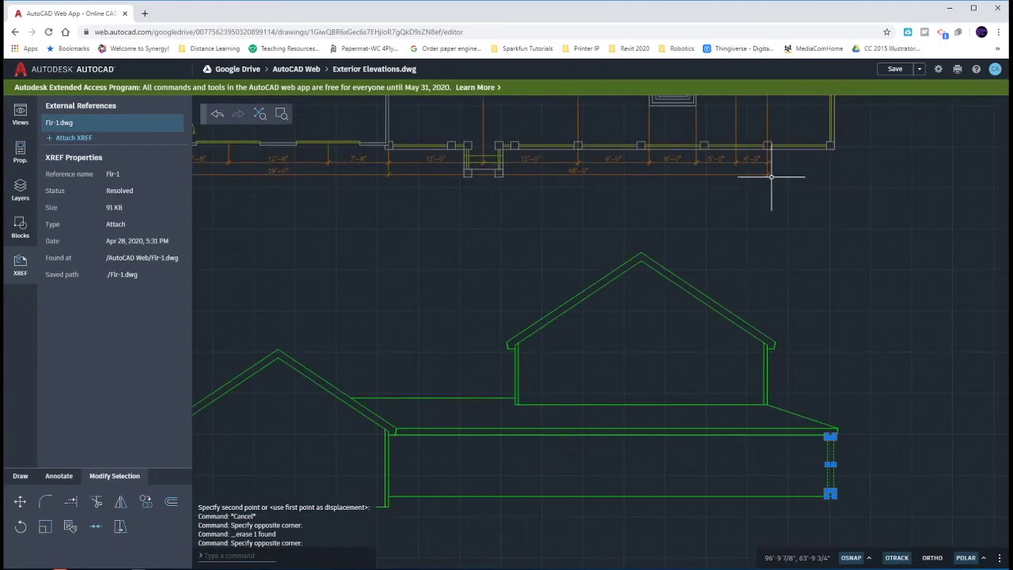
{"action": "left_click", "coordinate": [145, 504]}
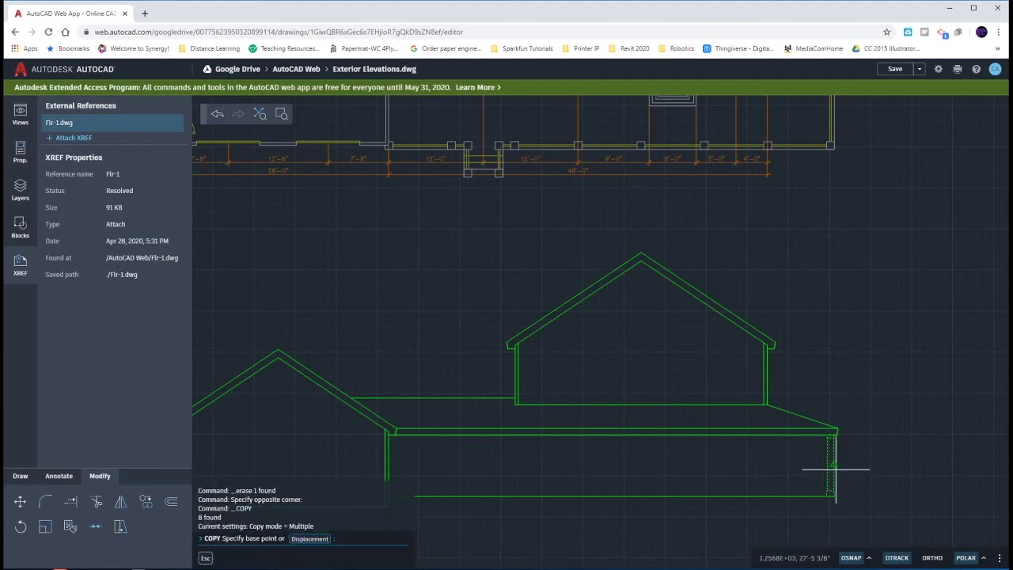
{"action": "left_click", "coordinate": [834, 150]}
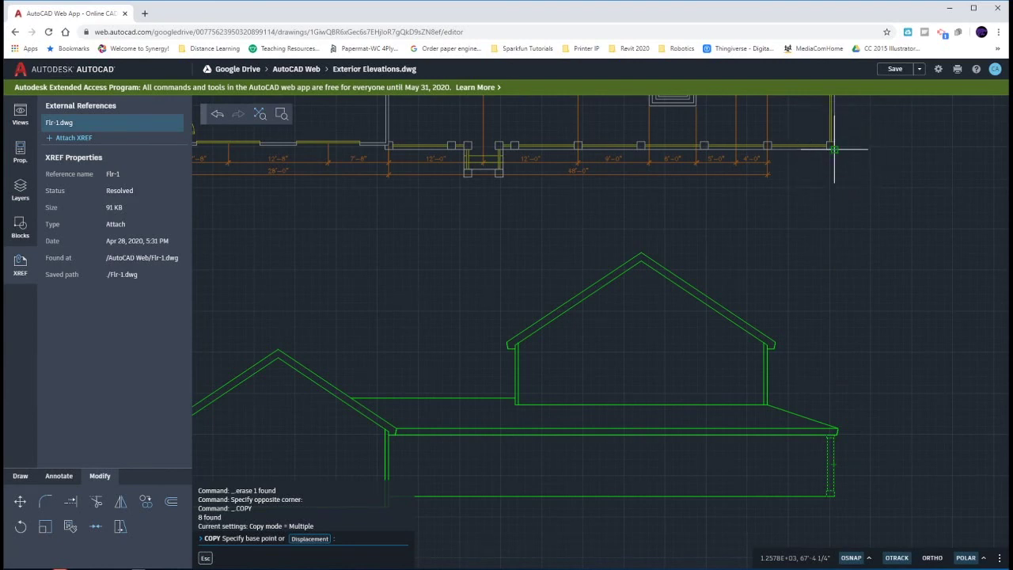
{"action": "left_click", "coordinate": [834, 150]}
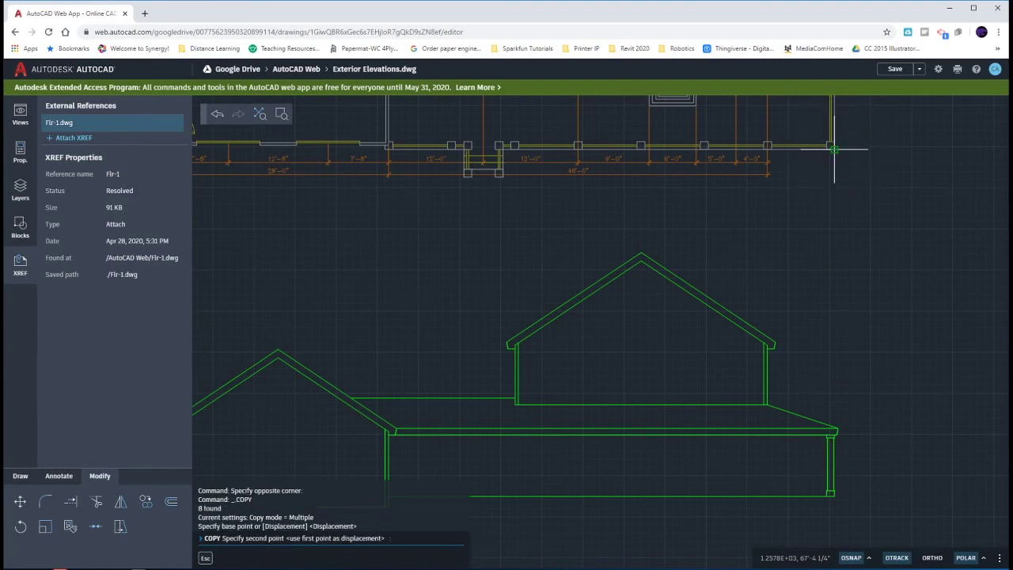
{"action": "left_click", "coordinate": [771, 150]}
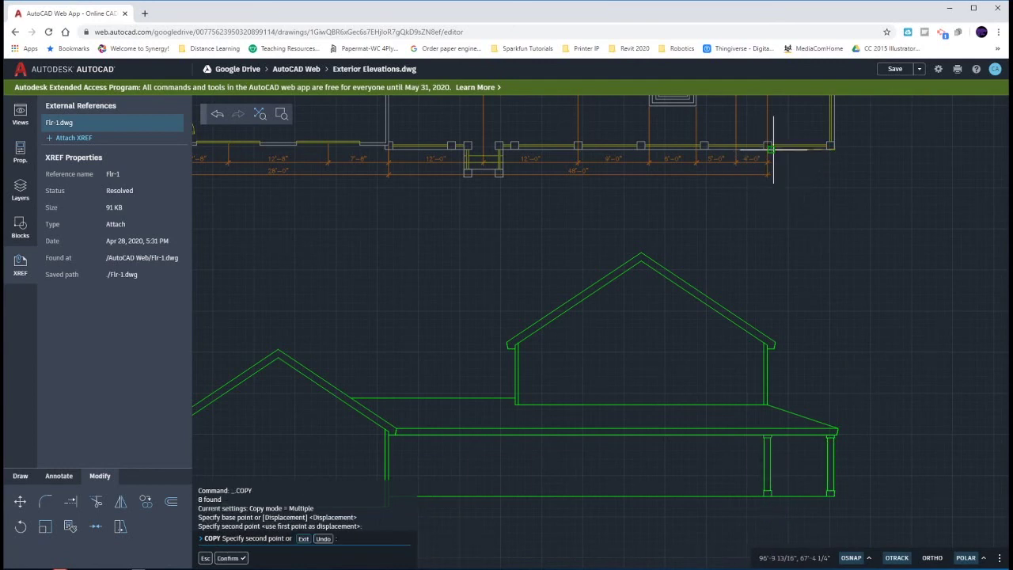
{"action": "left_click", "coordinate": [707, 150]}
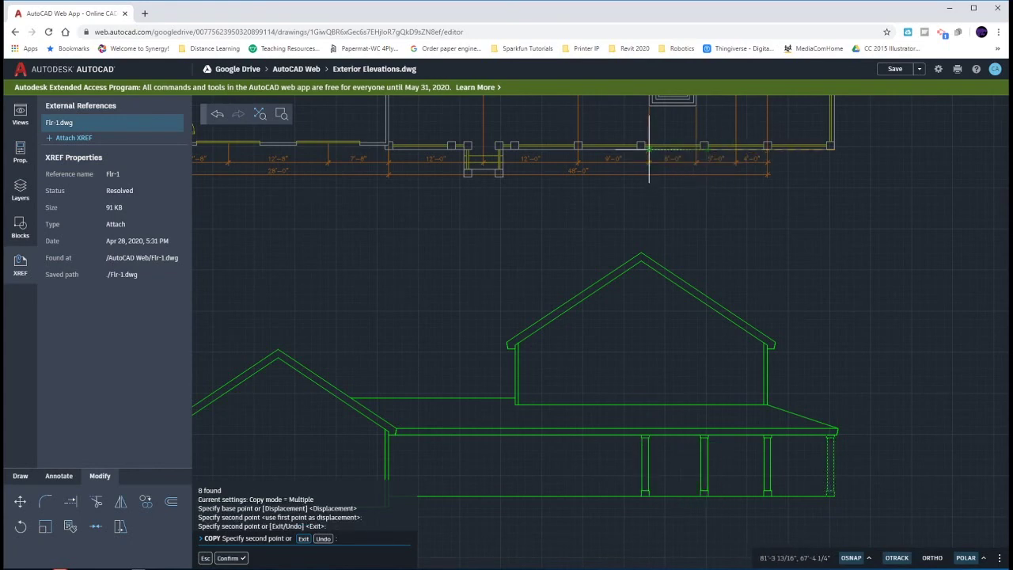
Place two more column copies at the third and fourth front porch posts from the plan's right corner post
{"action": "scroll", "coordinate": [643, 150], "scroll_direction": "up", "scroll_amount": 3}
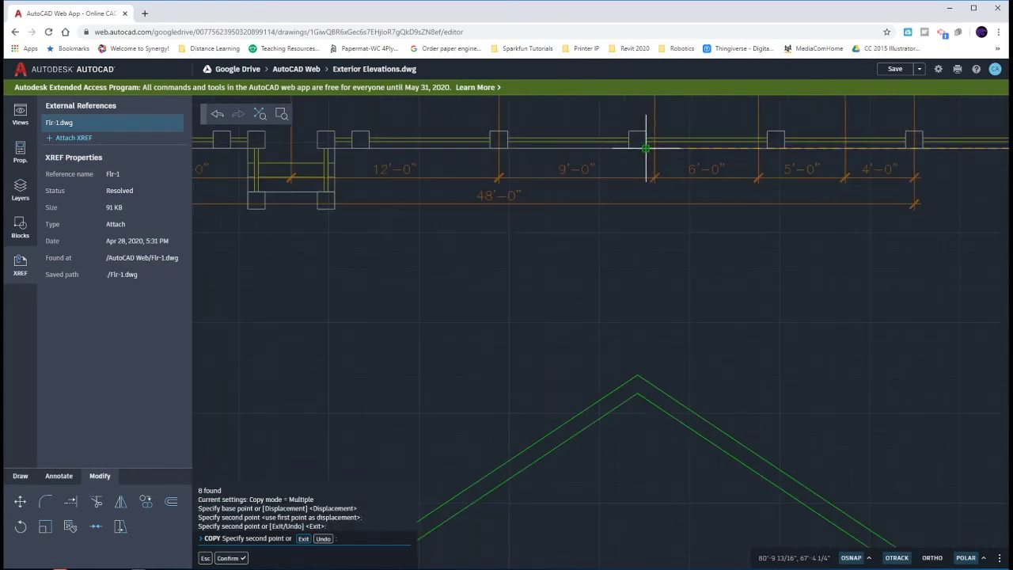
{"action": "scroll", "coordinate": [646, 150], "scroll_direction": "down", "scroll_amount": 3}
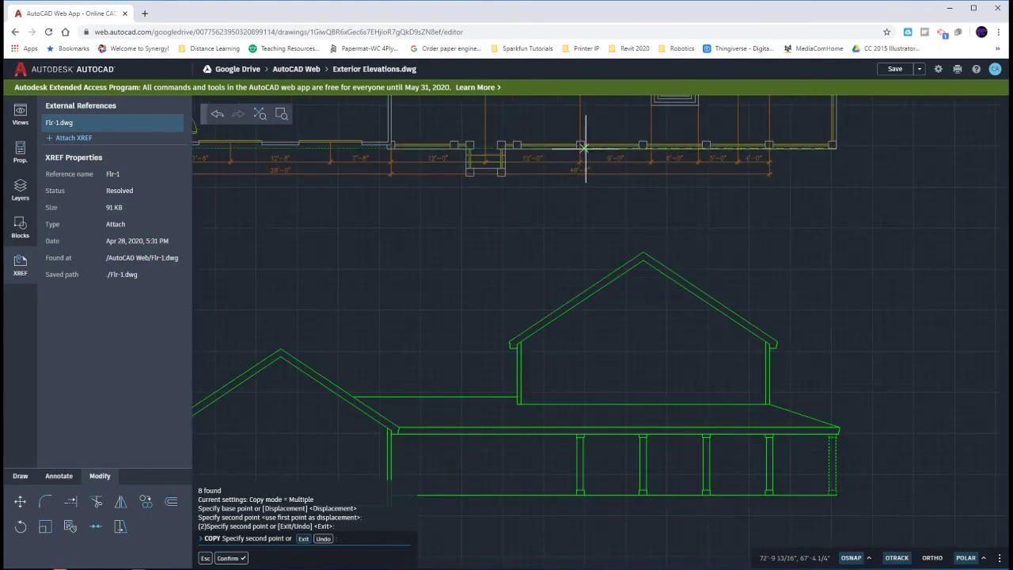
{"action": "scroll", "coordinate": [583, 147], "scroll_direction": "up", "scroll_amount": 3}
{"action": "left_click", "coordinate": [583, 149]}
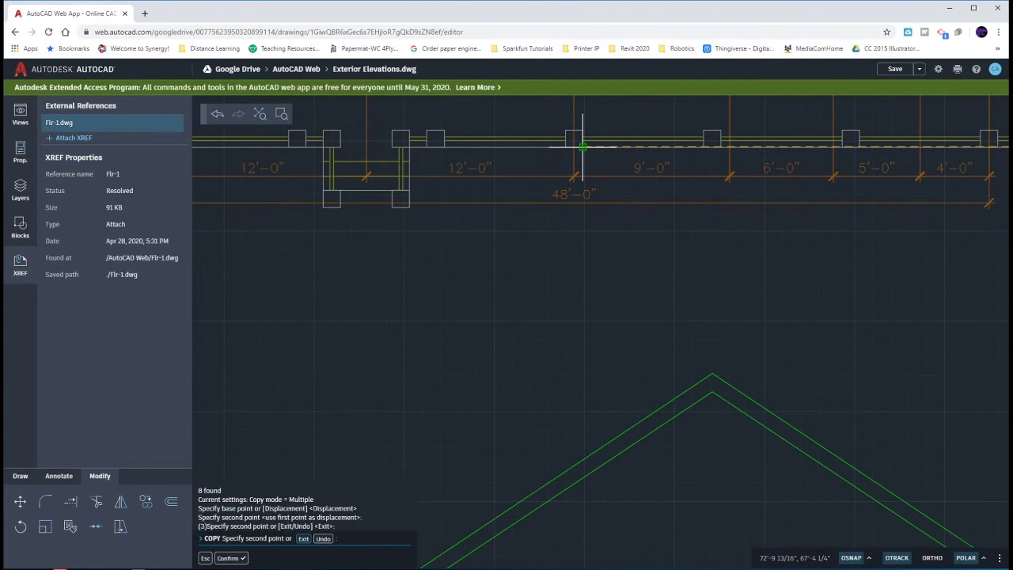
Place column copies at the porch posts on either side of the entry steps and finish copying
{"action": "scroll", "coordinate": [599, 166], "scroll_direction": "down", "scroll_amount": 2}
{"action": "scroll", "coordinate": [615, 198], "scroll_direction": "down", "scroll_amount": 3}
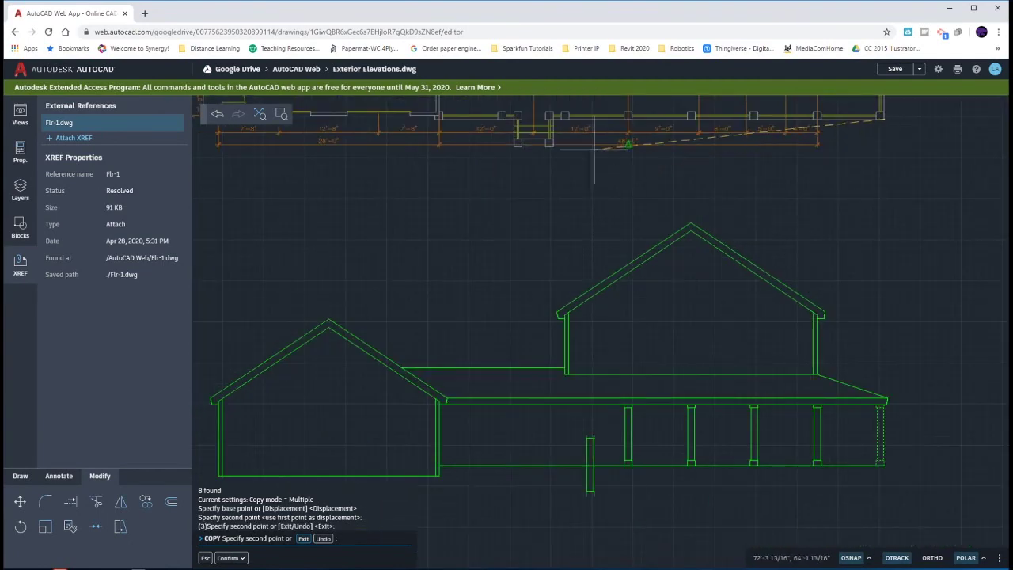
{"action": "scroll", "coordinate": [569, 119], "scroll_direction": "up", "scroll_amount": 3}
{"action": "left_click", "coordinate": [568, 119]}
{"action": "scroll", "coordinate": [568, 122], "scroll_direction": "down", "scroll_amount": 3}
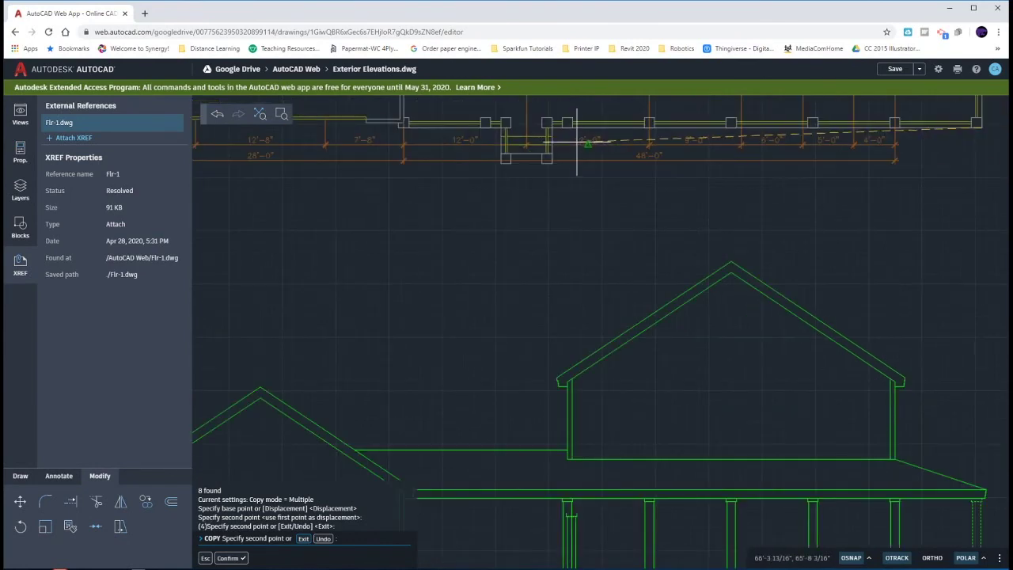
{"action": "left_click", "coordinate": [491, 127]}
{"action": "scroll", "coordinate": [491, 190], "scroll_direction": "down", "scroll_amount": 3}
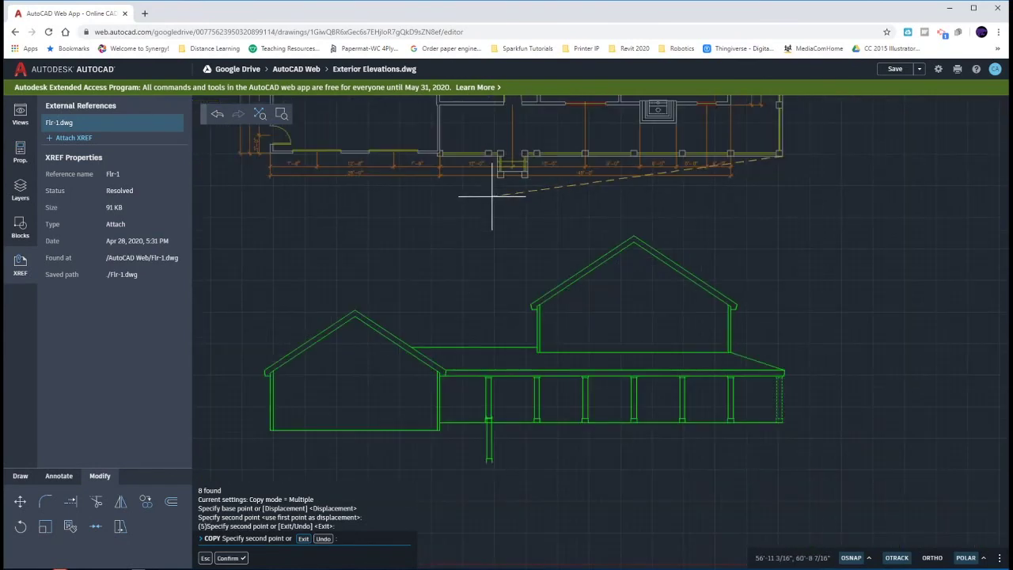
{"action": "middle_click_drag", "start_coordinate": [488, 199], "coordinate": [558, 221]}
{"action": "scroll", "coordinate": [507, 175], "scroll_direction": "up", "scroll_amount": 1}
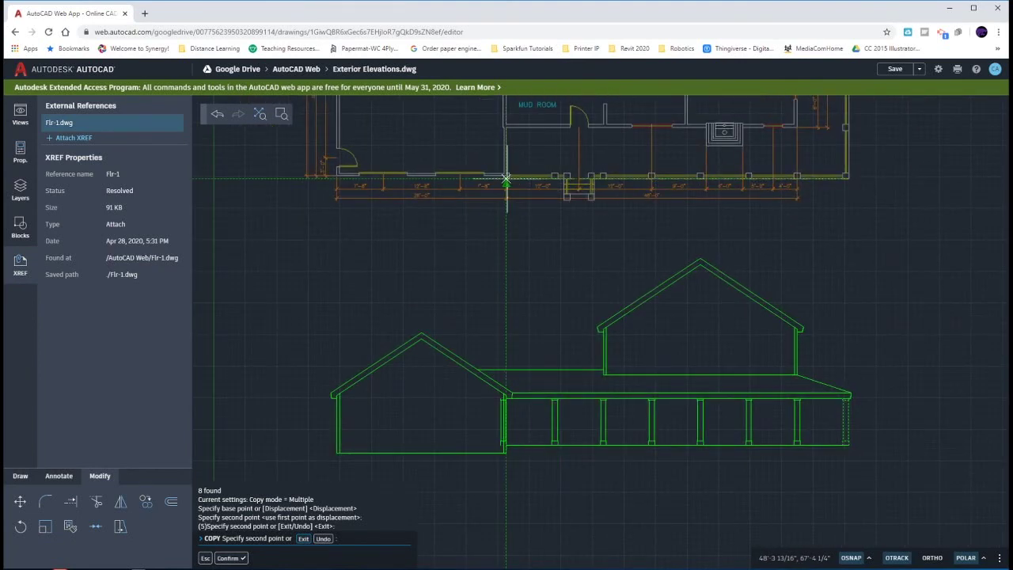
{"action": "scroll", "coordinate": [507, 176], "scroll_direction": "up", "scroll_amount": 1}
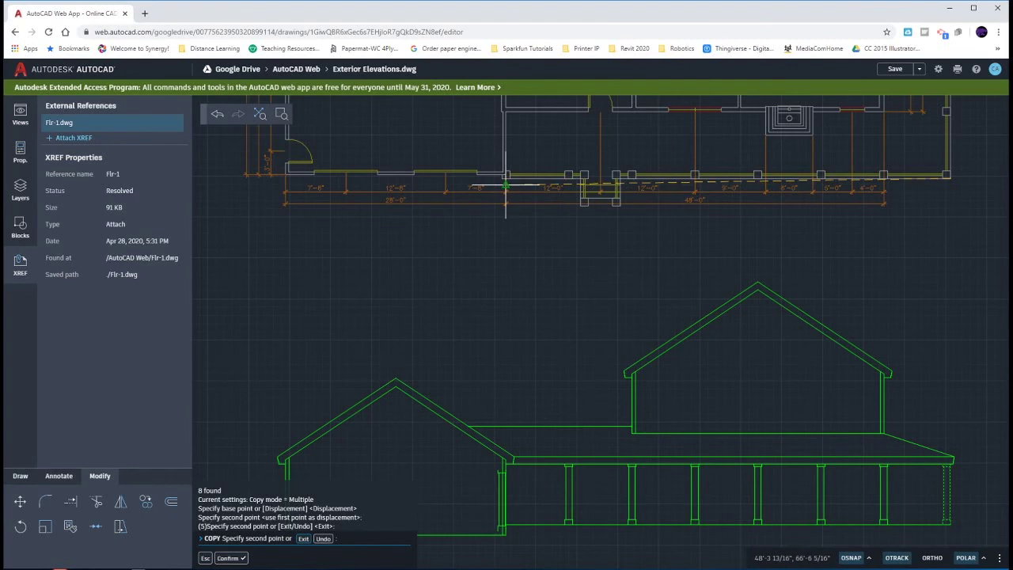
{"action": "key", "text": "Escape"}
{"action": "key", "text": "Escape"}
{"action": "key", "text": "Escape"}
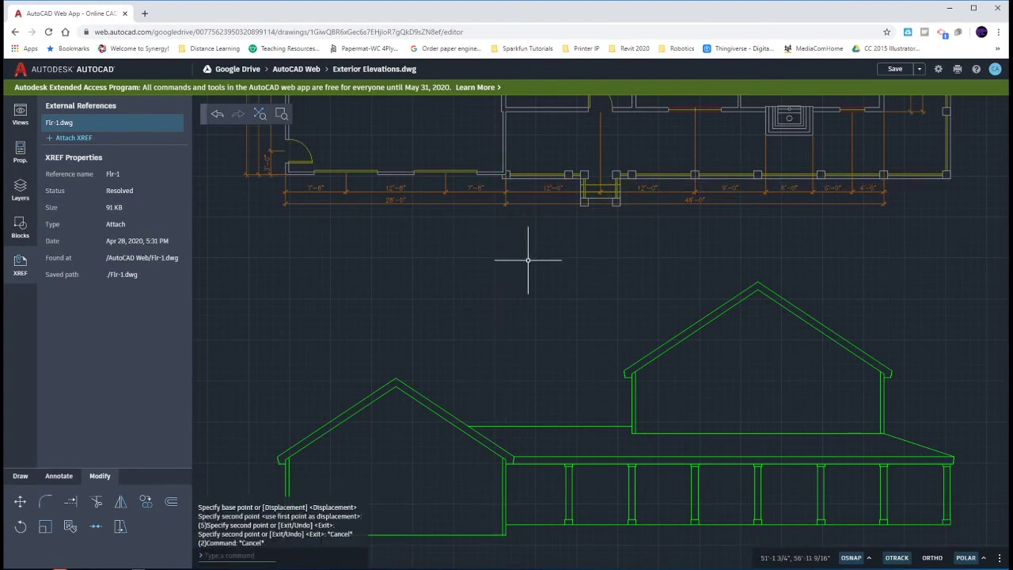
{"action": "scroll", "coordinate": [528, 260], "scroll_direction": "down", "scroll_amount": 1}
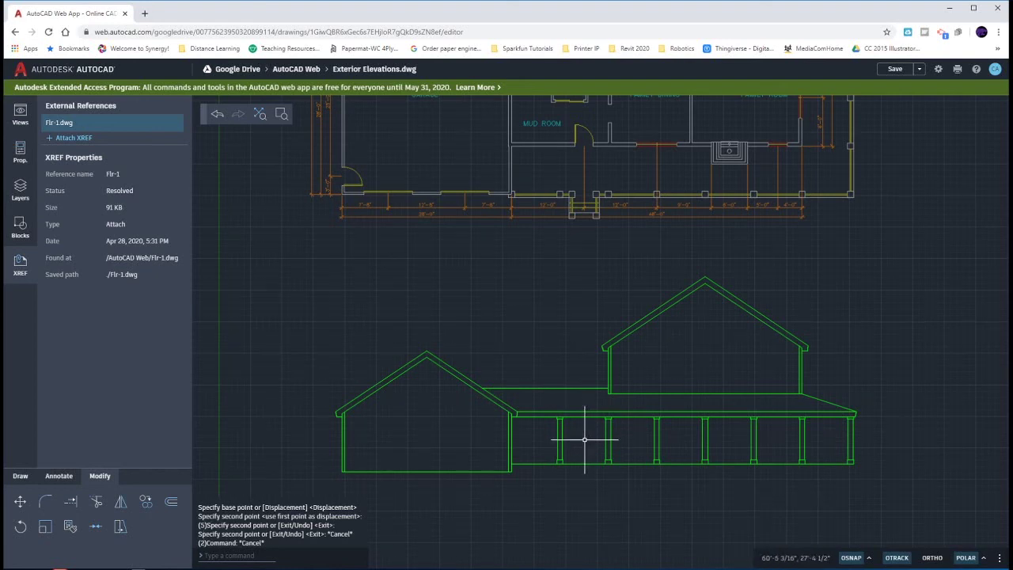
{"action": "scroll", "coordinate": [570, 456], "scroll_direction": "up", "scroll_amount": 5}
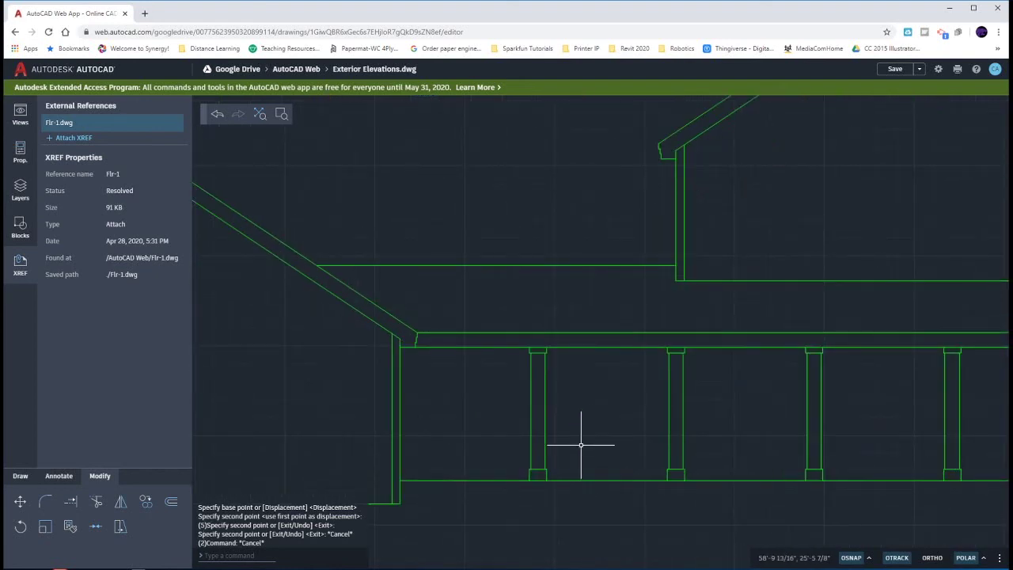
{"action": "middle_click_drag", "start_coordinate": [589, 445], "coordinate": [570, 443]}
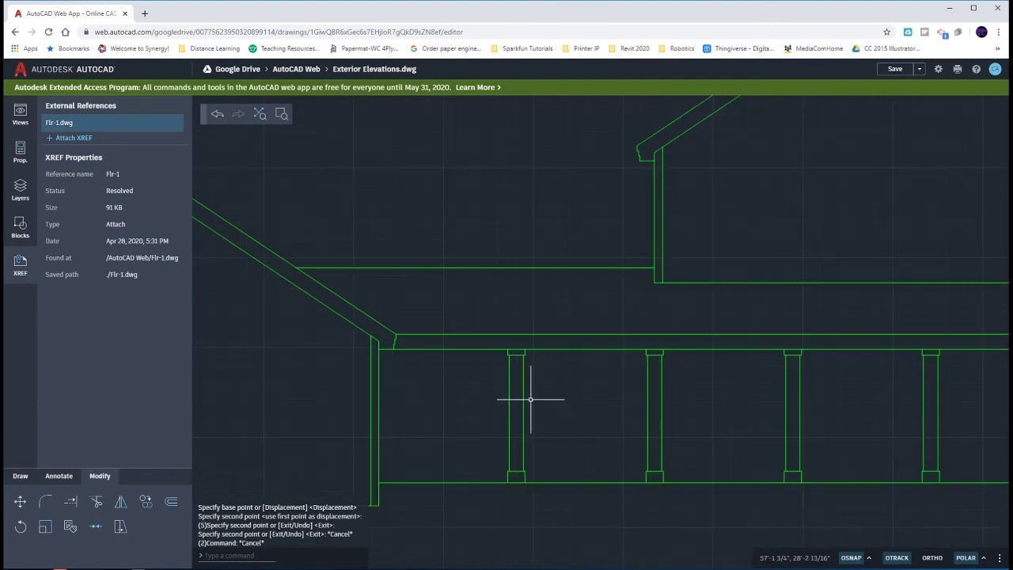
Copy the porch column nearest the garage 24 inches horizontally to the right and finish copying
{"action": "left_click", "coordinate": [488, 343]}
{"action": "left_click", "coordinate": [557, 474]}
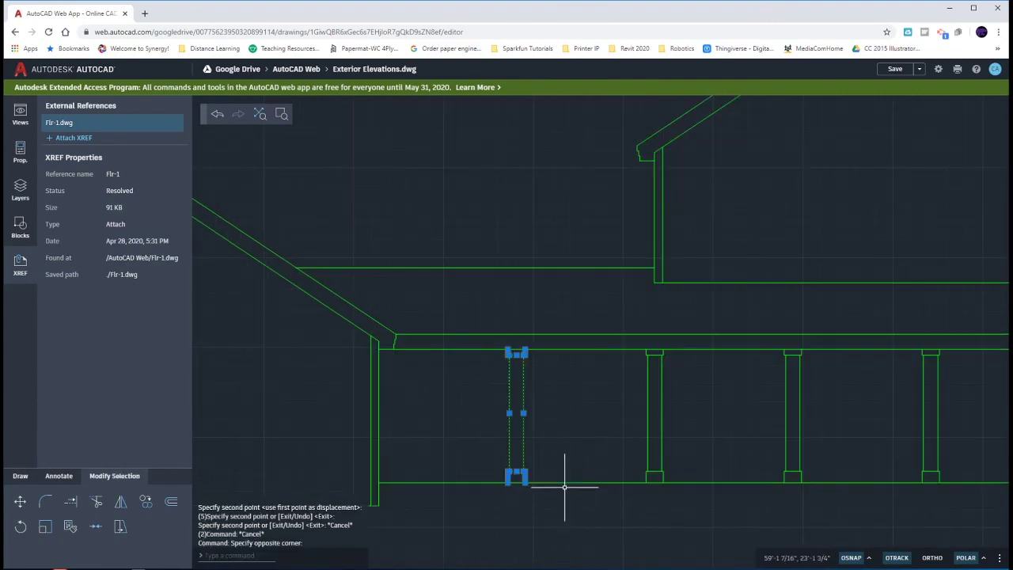
{"action": "scroll", "coordinate": [564, 482], "scroll_direction": "down", "scroll_amount": 6}
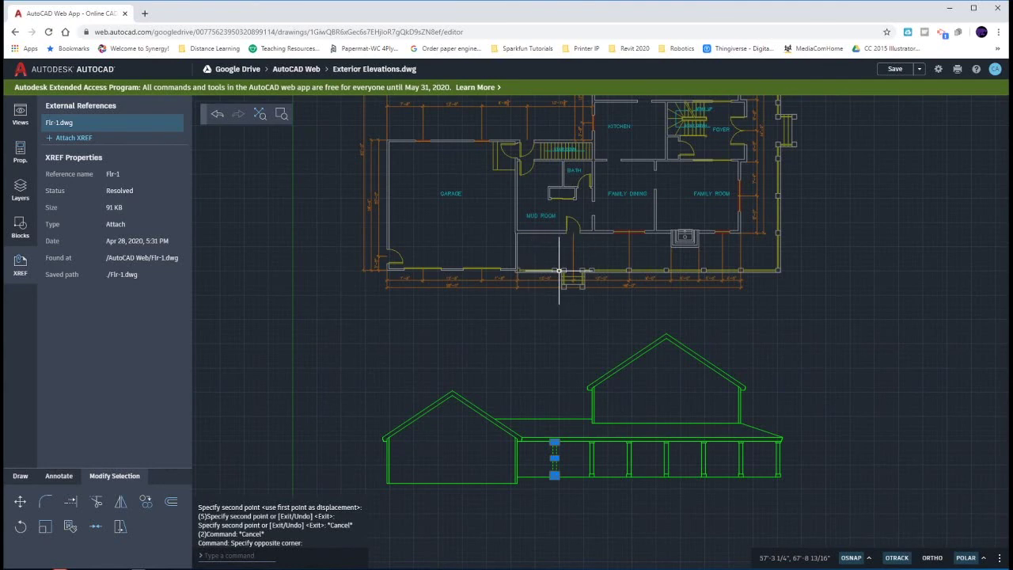
{"action": "scroll", "coordinate": [556, 475], "scroll_direction": "up", "scroll_amount": 6}
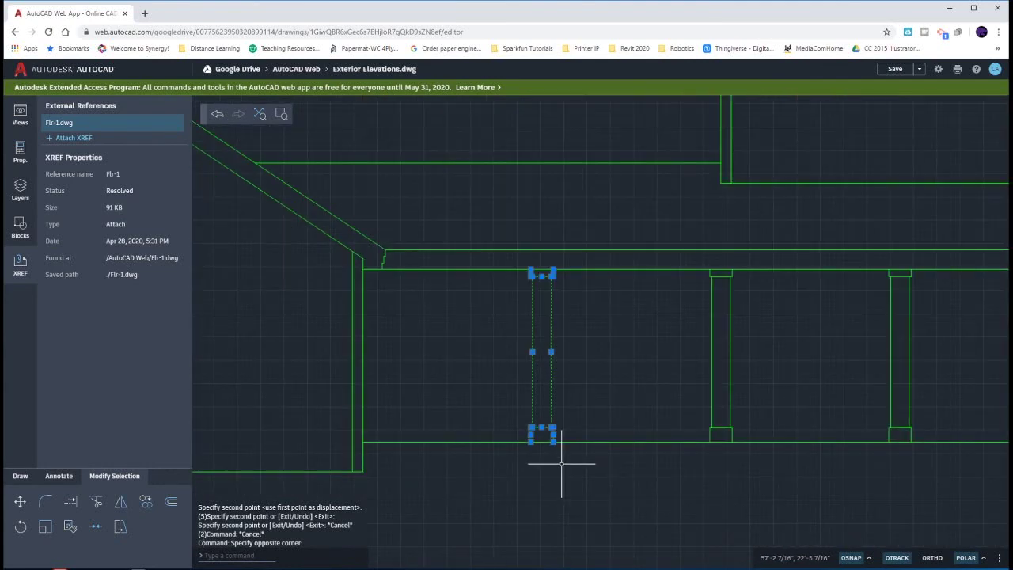
{"action": "type", "text": "co"}
{"action": "key", "text": "Return"}
{"action": "left_click", "coordinate": [546, 497]}
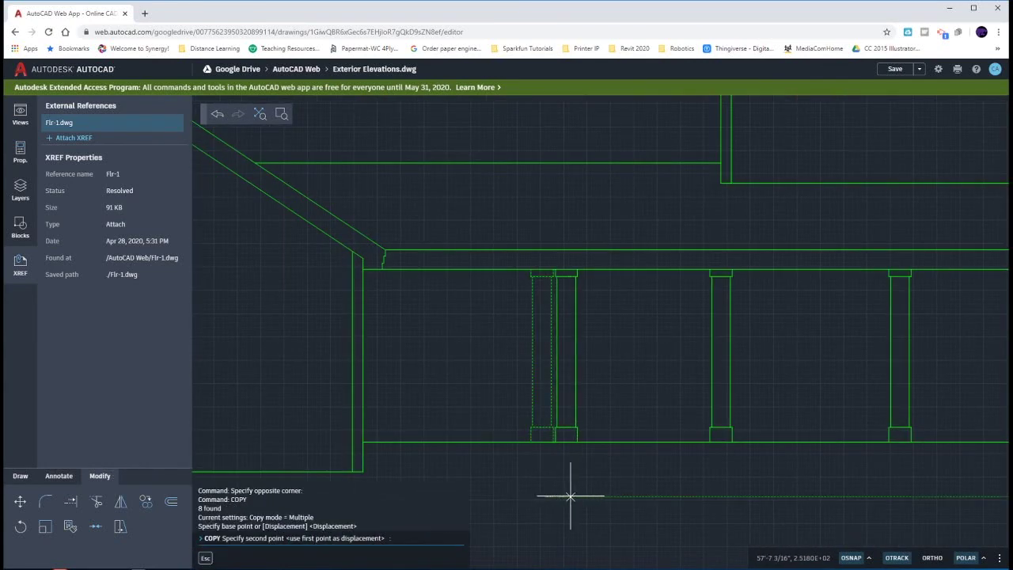
{"action": "type", "text": "24"}
{"action": "key", "text": "Return"}
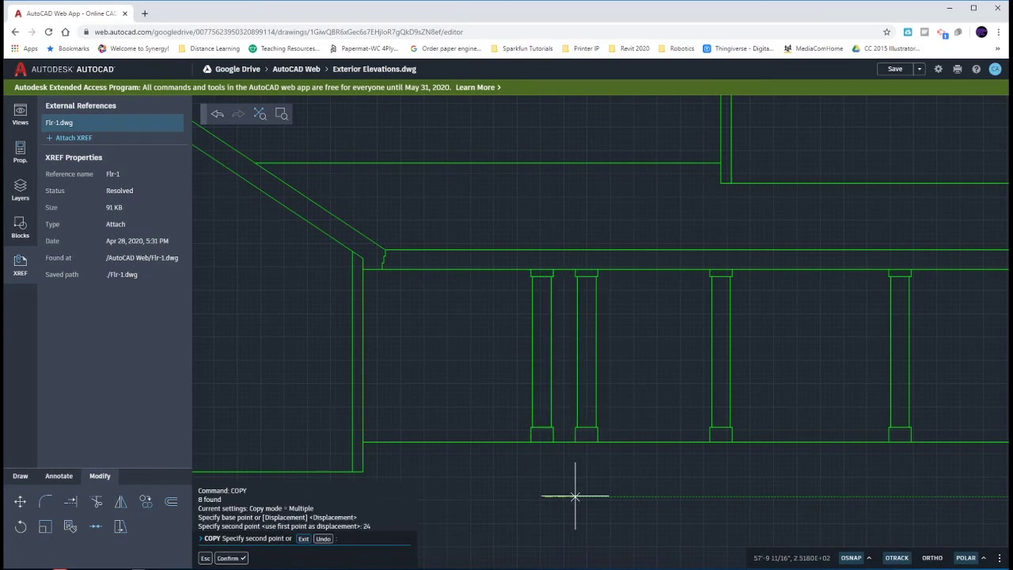
{"action": "key", "text": "Escape"}
{"action": "key", "text": "Escape"}
Copy the second full-height porch column from the garage 24 inches horizontally to the left and finish copying
{"action": "left_click", "coordinate": [692, 260]}
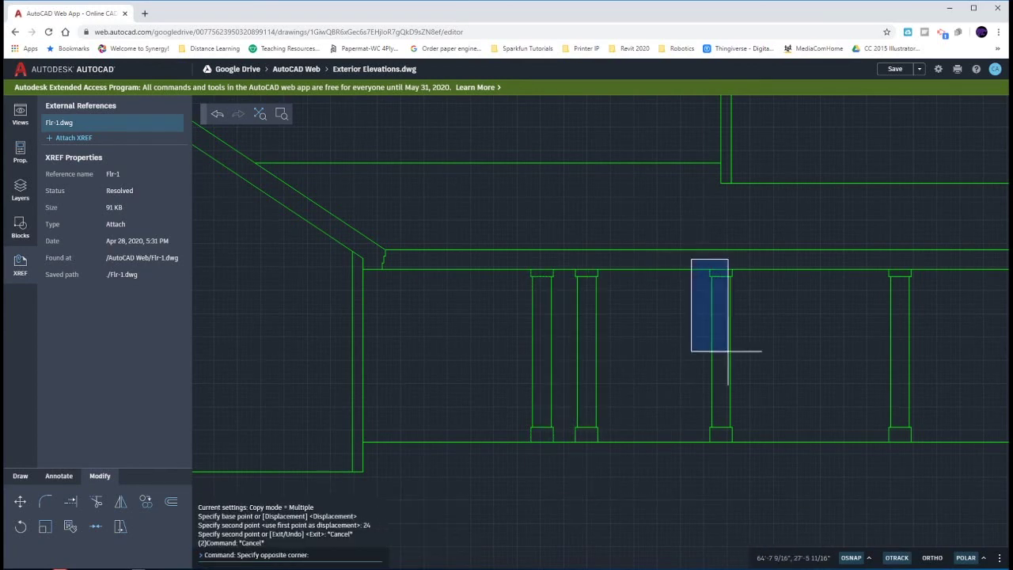
{"action": "left_click", "coordinate": [755, 458]}
{"action": "type", "text": "co"}
{"action": "key", "text": "Return"}
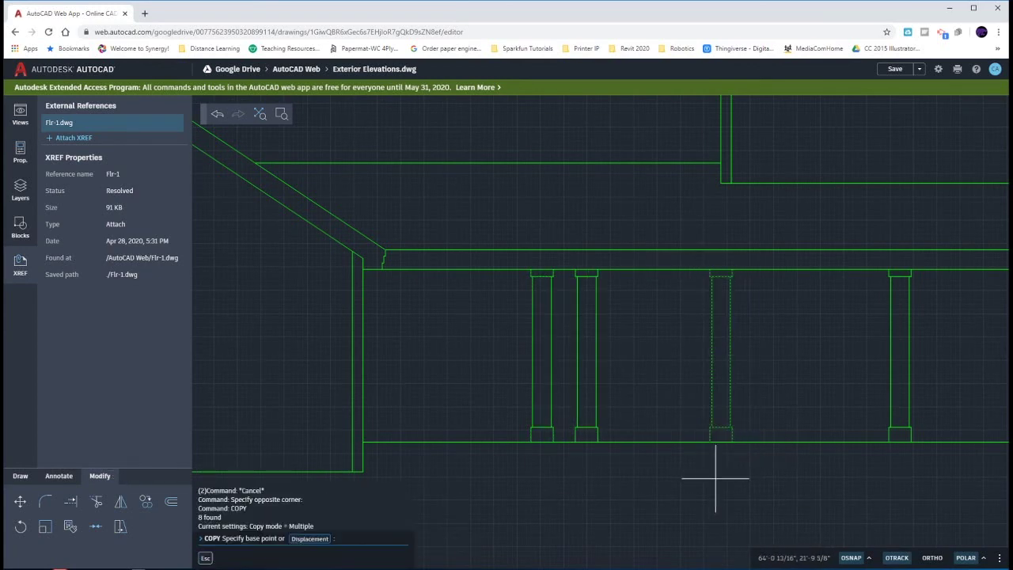
{"action": "left_click", "coordinate": [716, 478]}
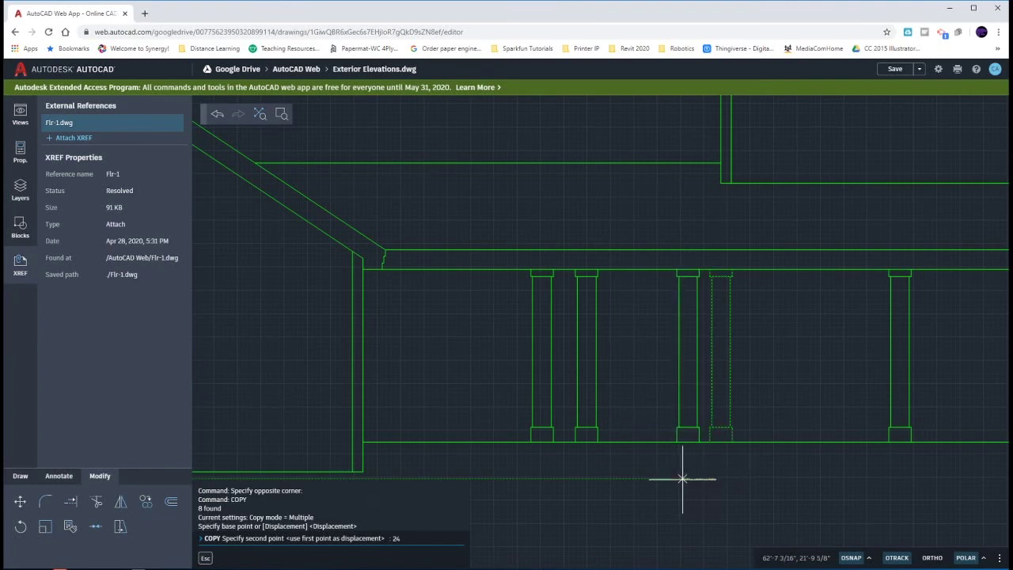
{"action": "type", "text": "24"}
{"action": "key", "text": "Return"}
{"action": "key", "text": "Escape"}
{"action": "key", "text": "Escape"}
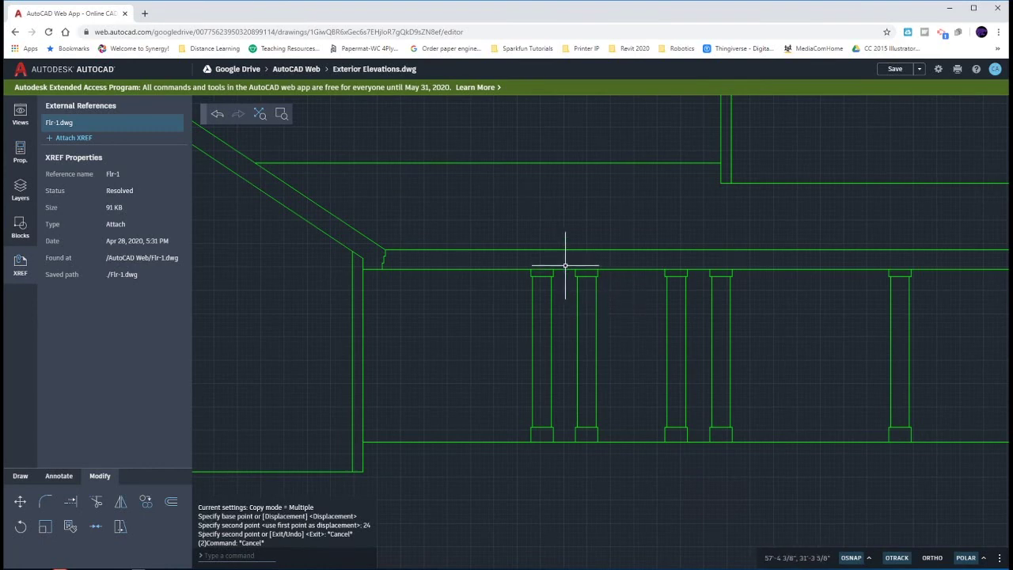
{"action": "type", "text": "s"}
{"action": "key", "text": "Return"}
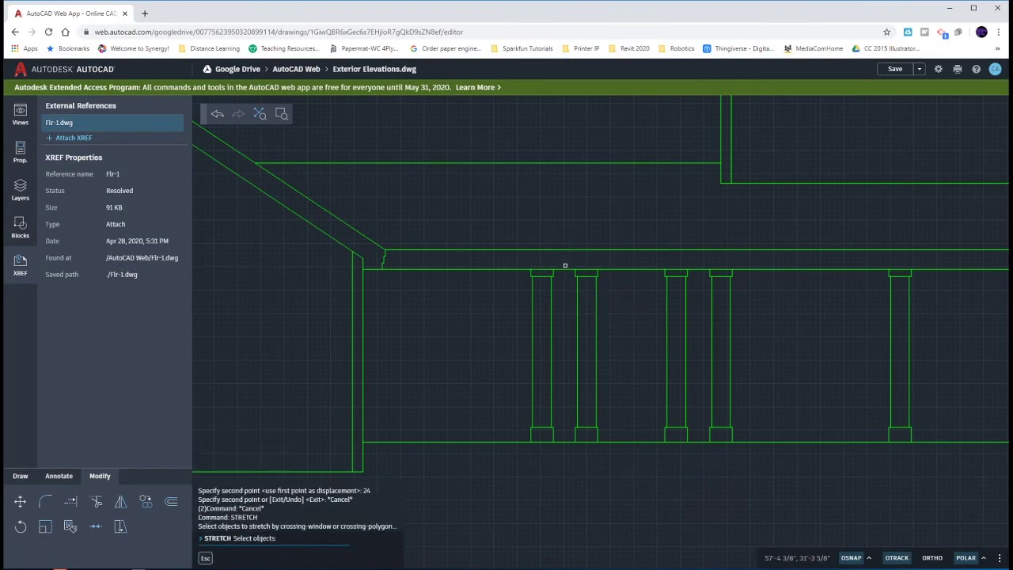
{"action": "left_click", "coordinate": [618, 260]}
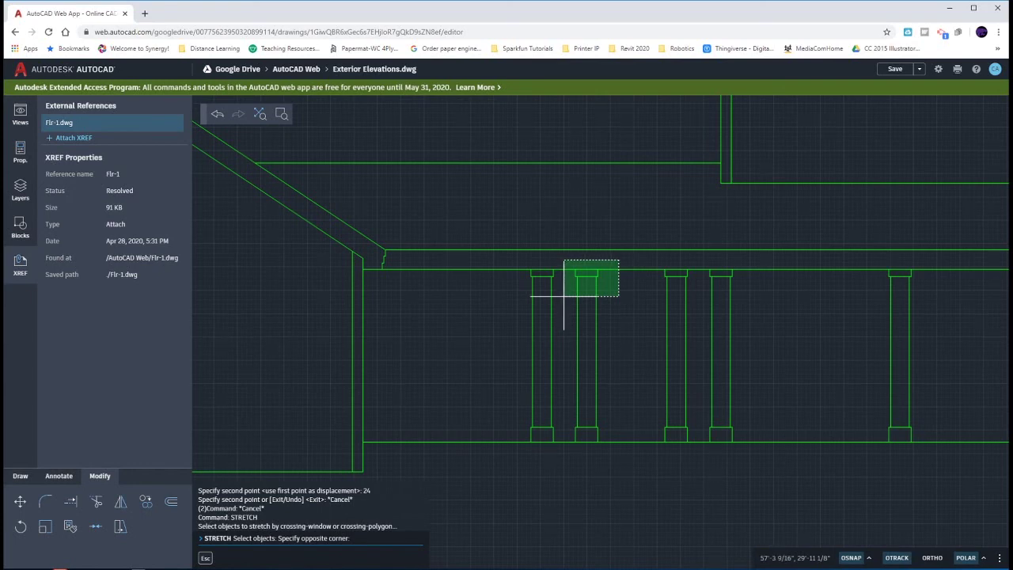
{"action": "left_click", "coordinate": [564, 297]}
{"action": "key", "text": "Return"}
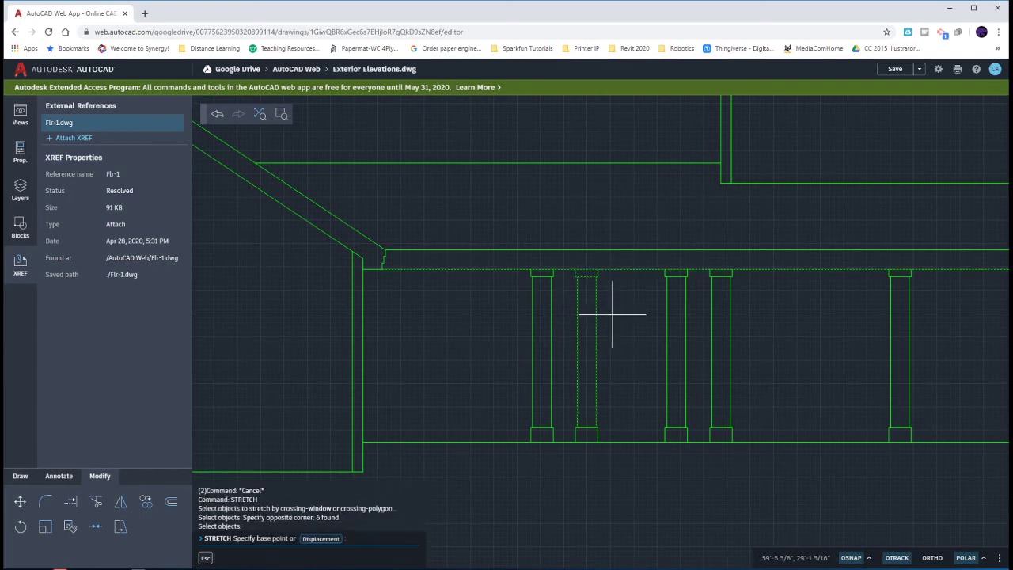
{"action": "left_click", "coordinate": [615, 301]}
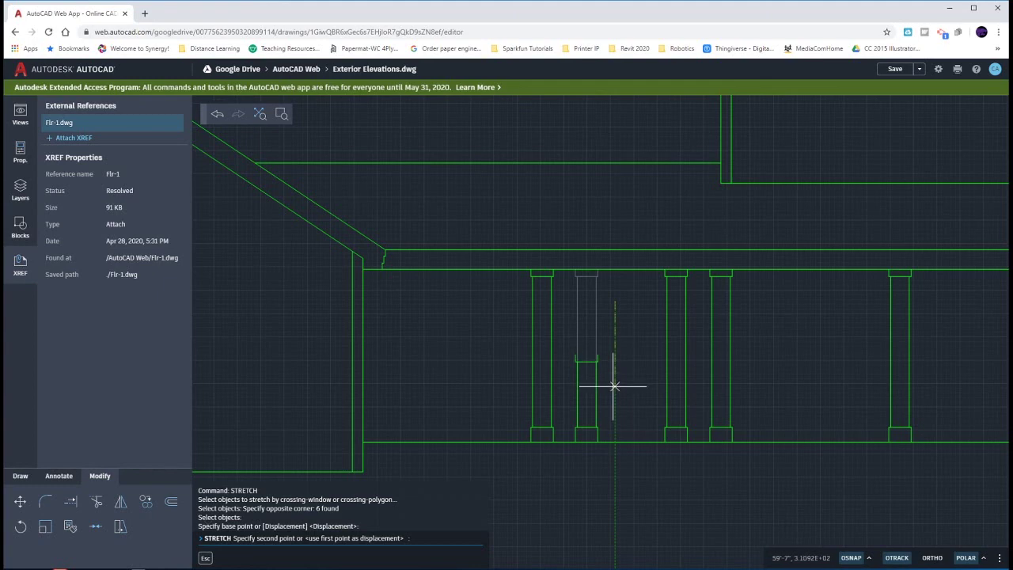
{"action": "key", "text": "Escape"}
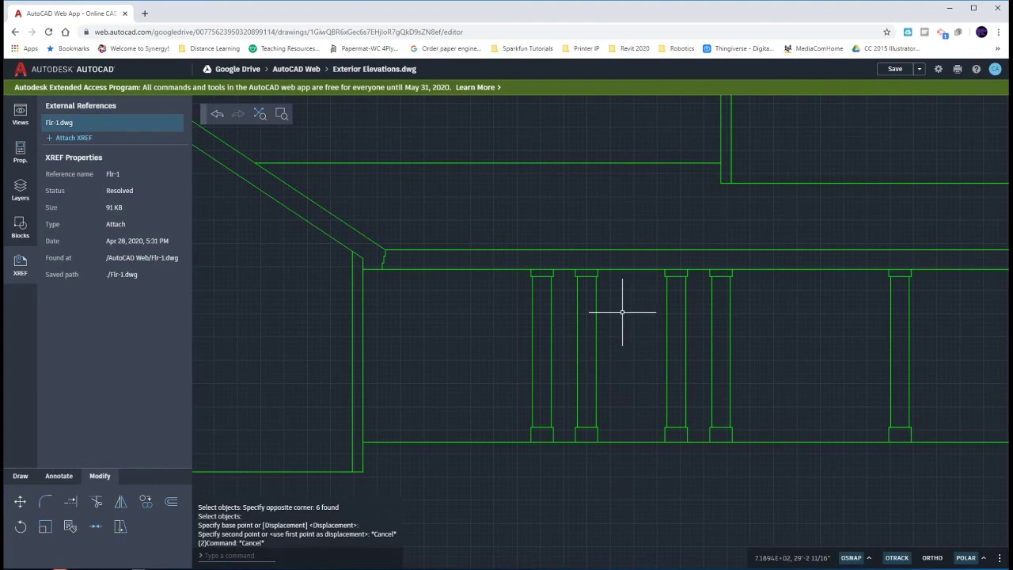
Offset the porch floor line upward by 3'10 to mark the height of the short step posts
{"action": "type", "text": "o"}
{"action": "key", "text": "Return"}
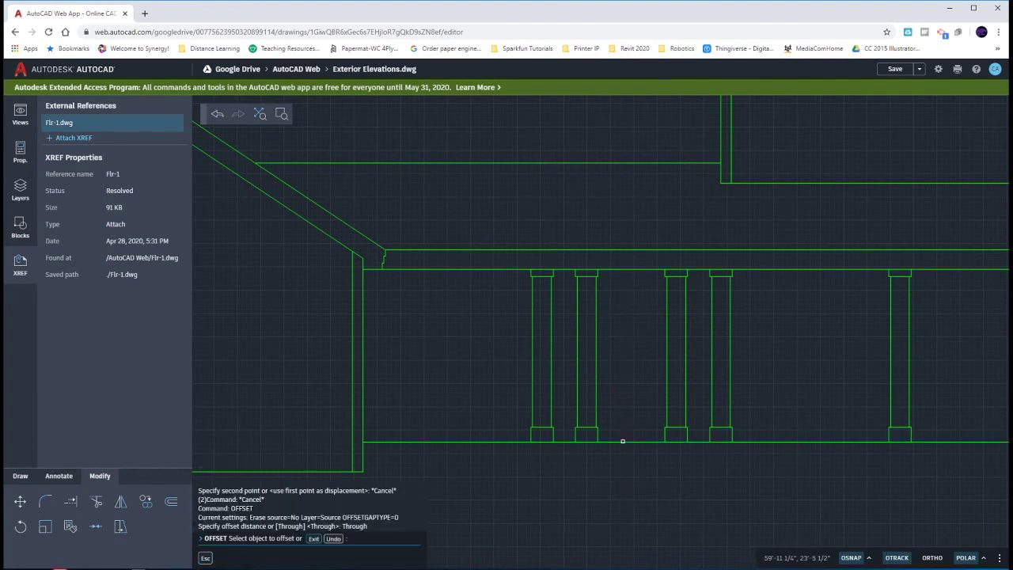
{"action": "left_click", "coordinate": [622, 441]}
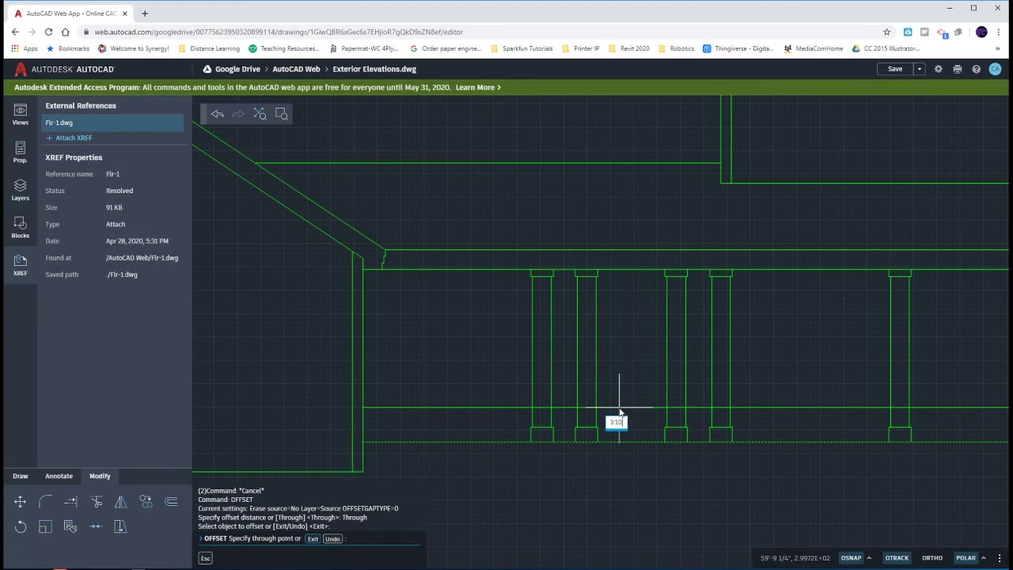
{"action": "type", "text": "3'10"}
{"action": "key", "text": "Return"}
{"action": "key", "text": "Escape"}
{"action": "key", "text": "Escape"}
{"action": "key", "text": "Escape"}
{"action": "key", "text": "Escape"}
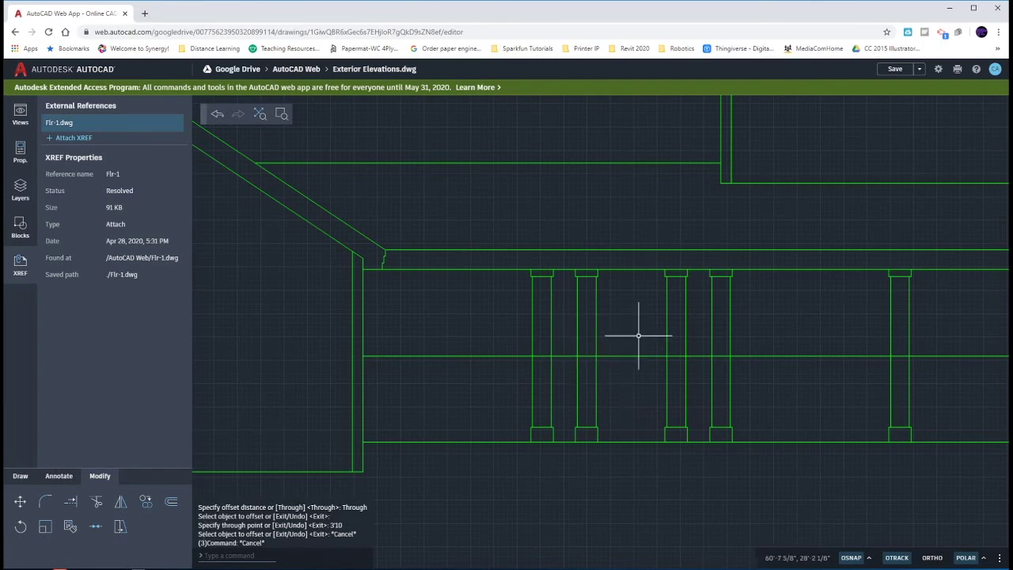
Stretch the tops of the two inner column copies straight down to the offset height line
{"action": "type", "text": "s"}
{"action": "key", "text": "Return"}
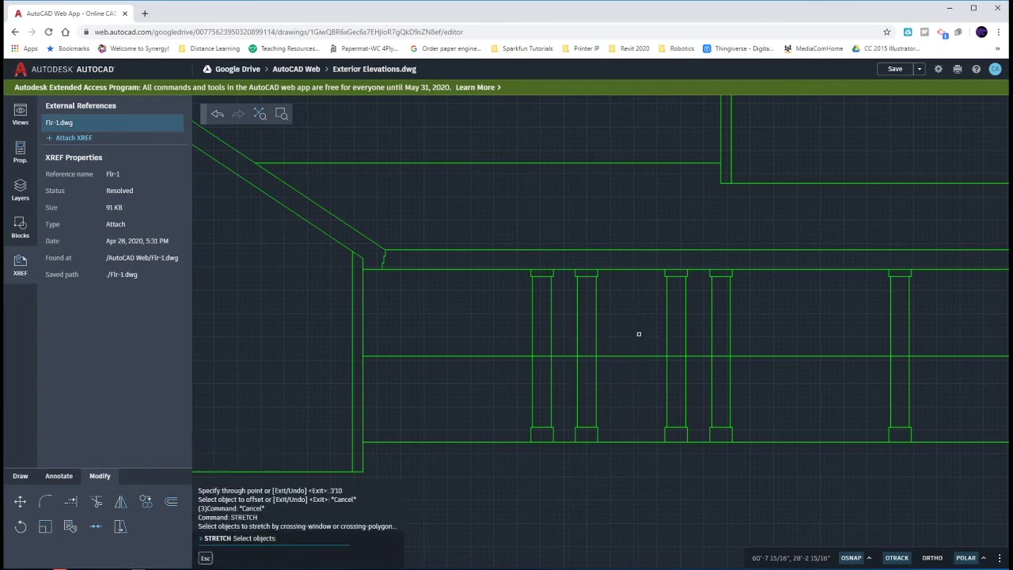
{"action": "left_click", "coordinate": [699, 258]}
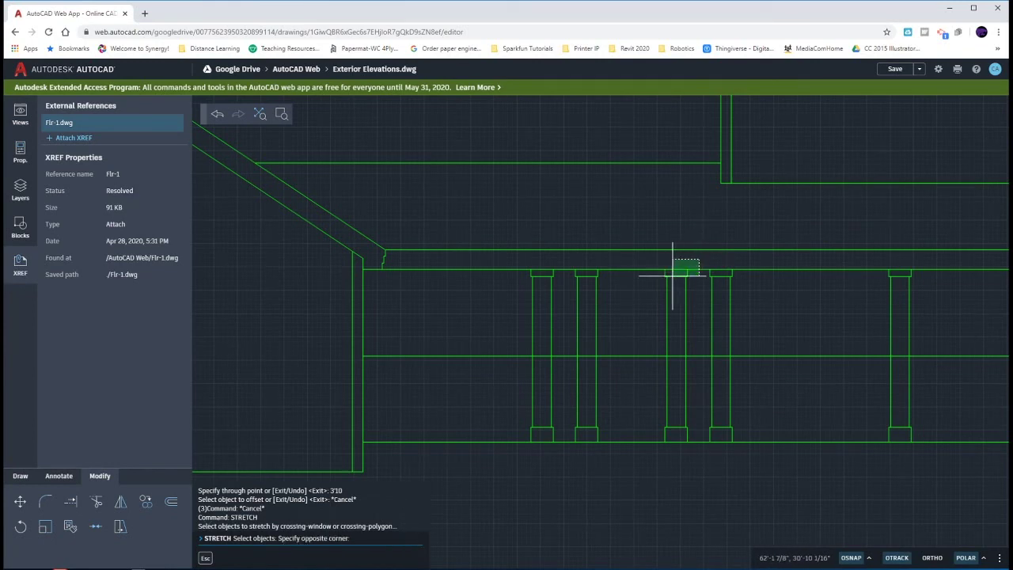
{"action": "left_click", "coordinate": [565, 292]}
{"action": "key", "text": "Return"}
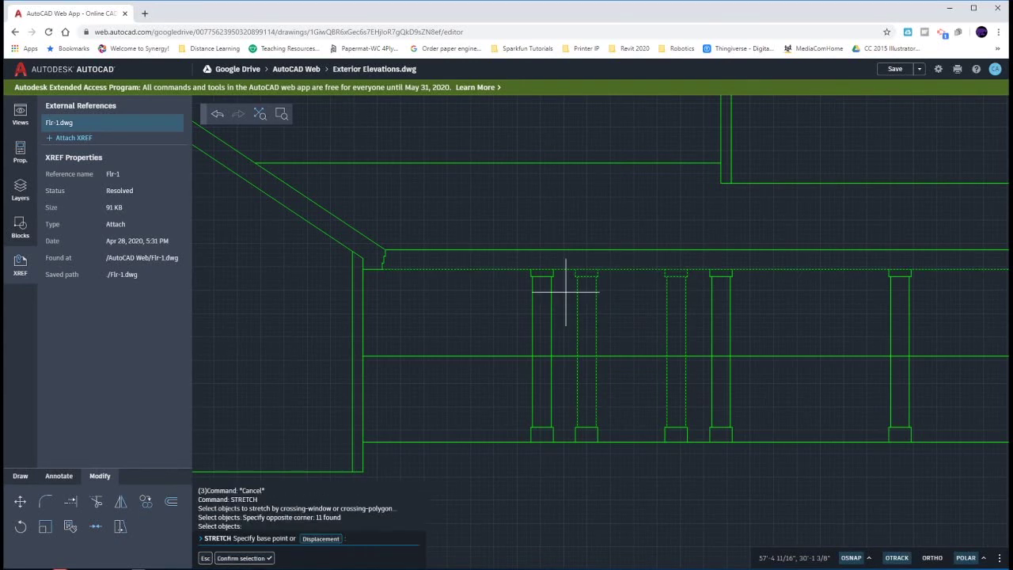
{"action": "left_click", "coordinate": [598, 270]}
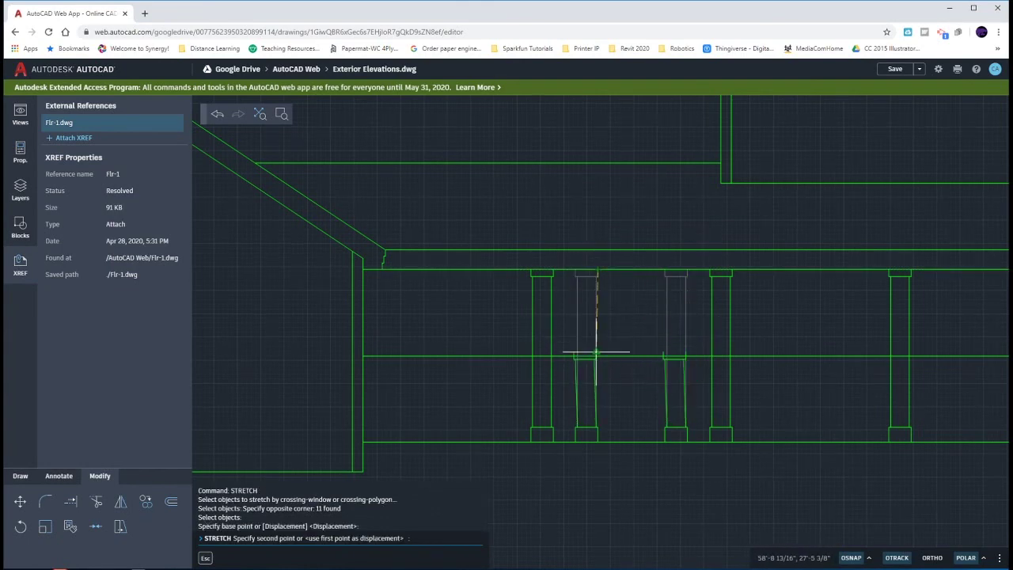
{"action": "scroll", "coordinate": [598, 358], "scroll_direction": "up", "scroll_amount": 4}
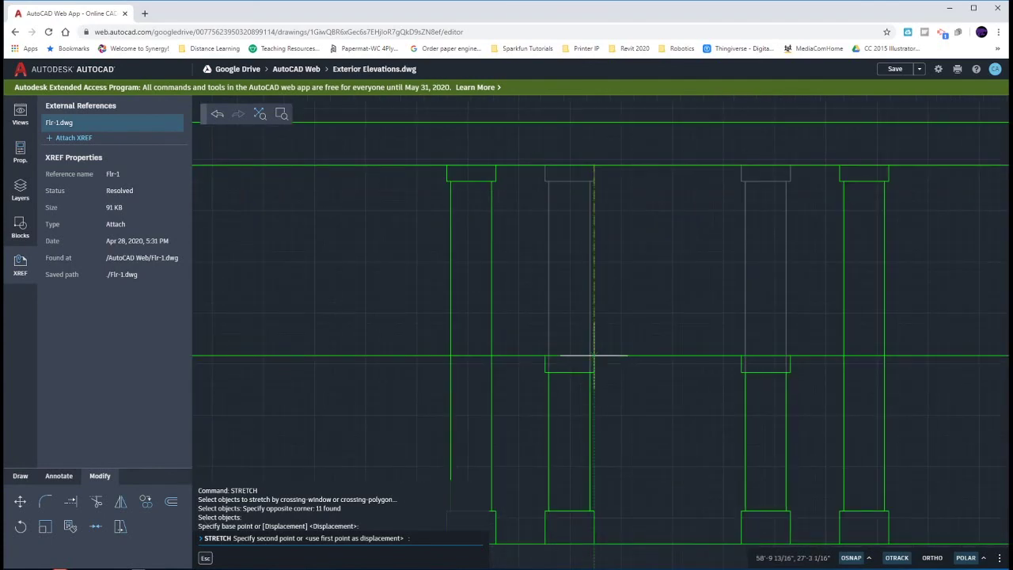
{"action": "left_click", "coordinate": [594, 358]}
{"action": "key", "text": "Escape"}
{"action": "scroll", "coordinate": [630, 283], "scroll_direction": "down", "scroll_amount": 3}
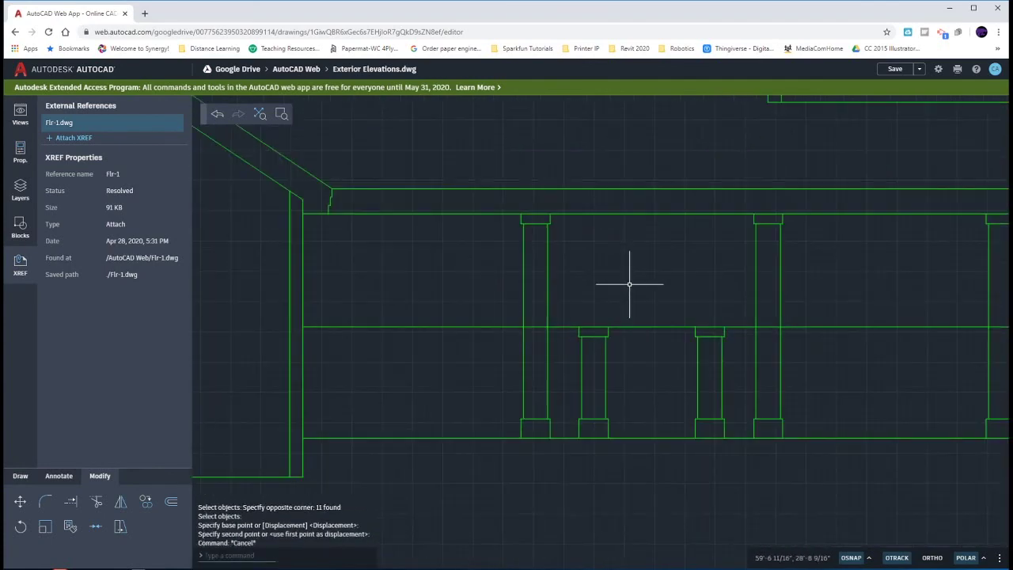
Delete the horizontal height line running across the porch columns
{"action": "scroll", "coordinate": [629, 284], "scroll_direction": "down", "scroll_amount": 3}
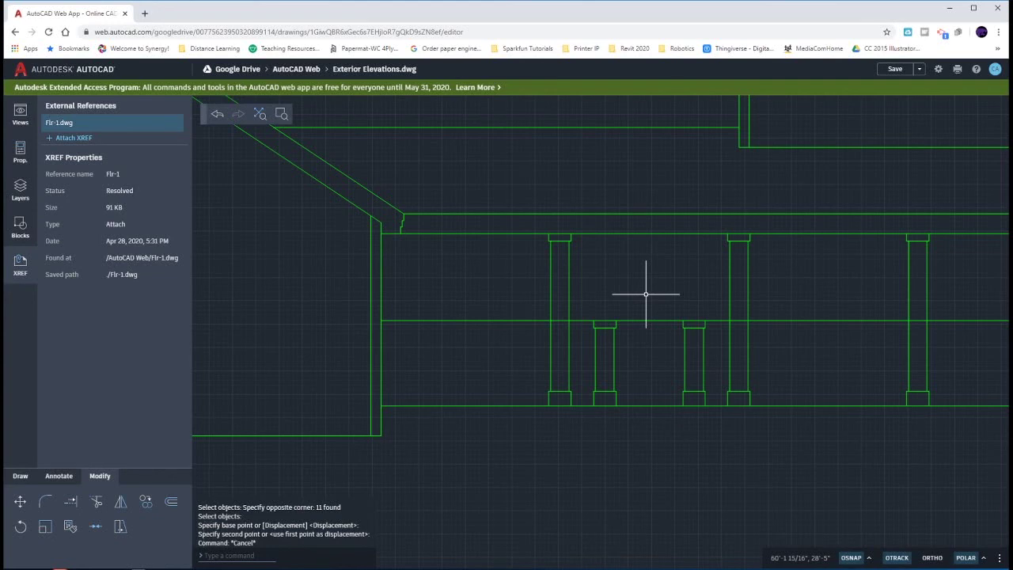
{"action": "left_click_drag", "start_coordinate": [651, 328], "coordinate": [633, 308]}
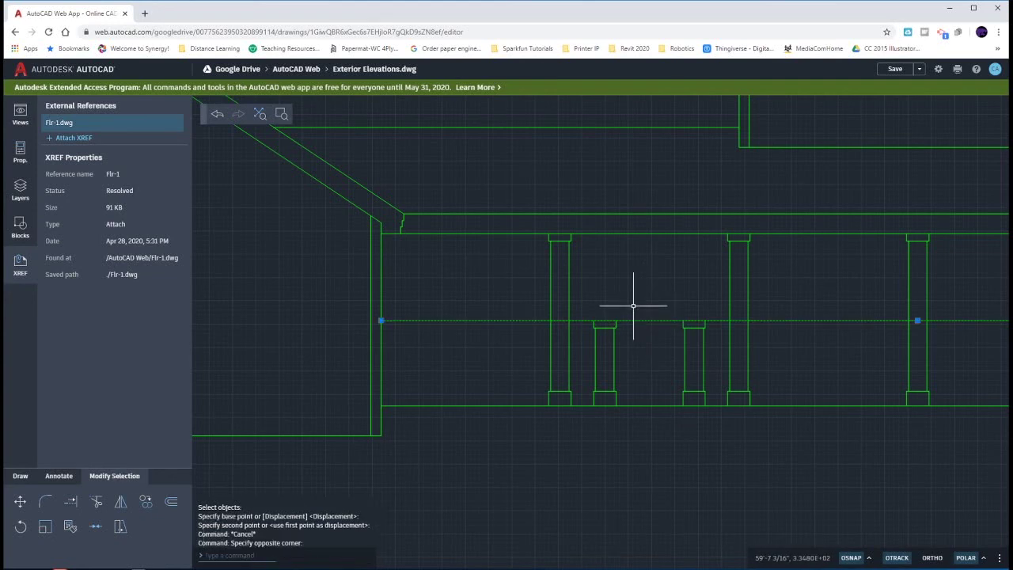
{"action": "key", "text": "Delete"}
Draw a line closing the open top of the left short post's cap
{"action": "type", "text": "l"}
{"action": "key", "text": "Return"}
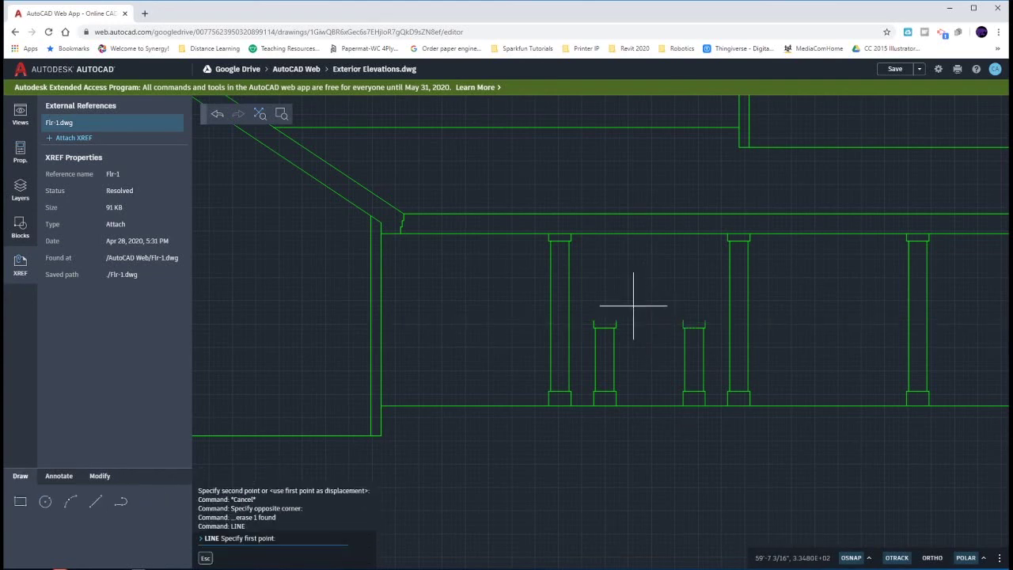
{"action": "left_click", "coordinate": [593, 321]}
{"action": "left_click", "coordinate": [616, 321]}
{"action": "key", "text": "Return"}
Draw lines from the left short post's cap across the right cap's top, and delete the segment spanning the gap
{"action": "key", "text": "Return"}
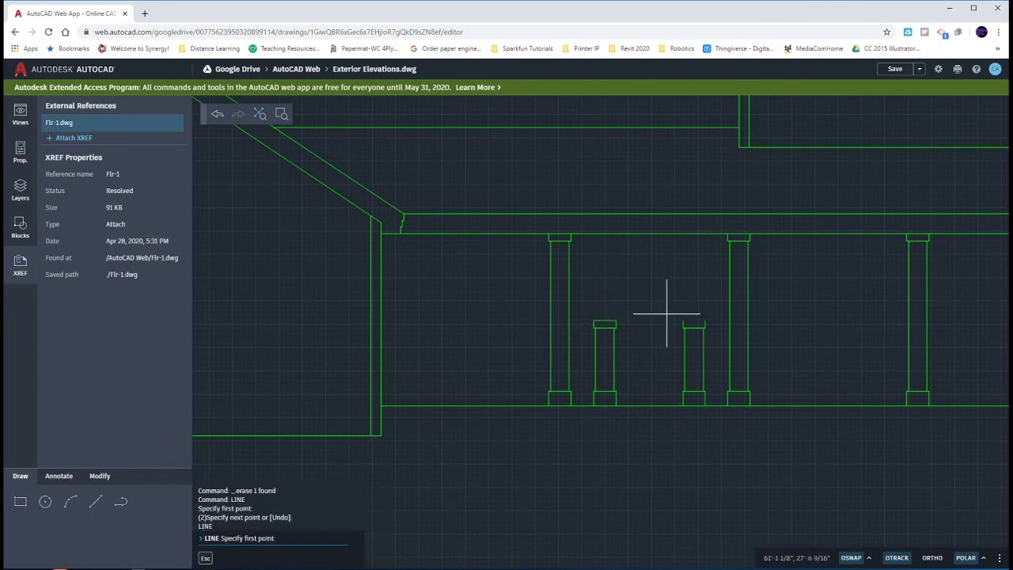
{"action": "left_click", "coordinate": [616, 322]}
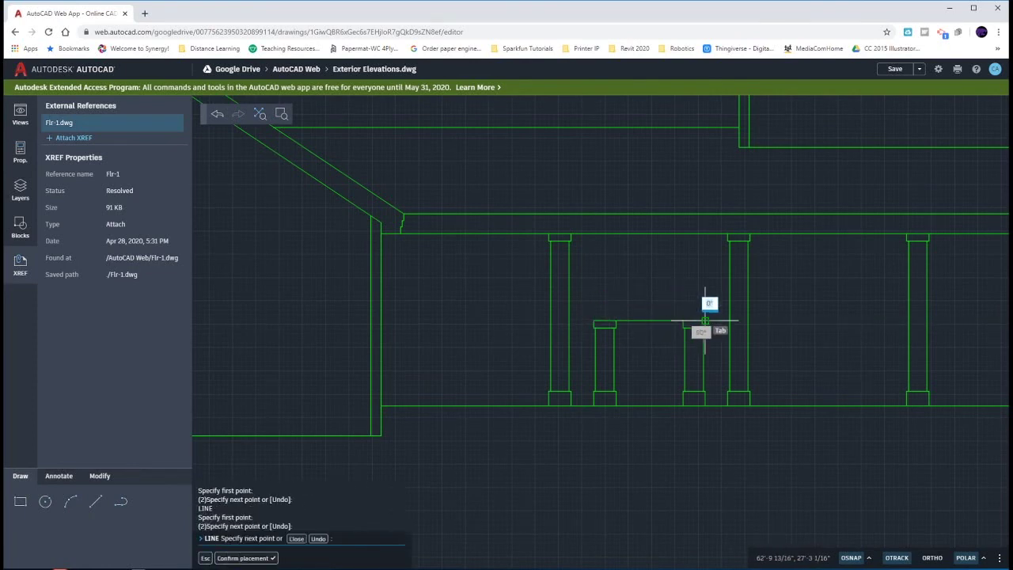
{"action": "key", "text": "Escape"}
{"action": "key", "text": "Escape"}
{"action": "left_click_drag", "start_coordinate": [671, 305], "coordinate": [649, 324]}
{"action": "key", "text": "Delete"}
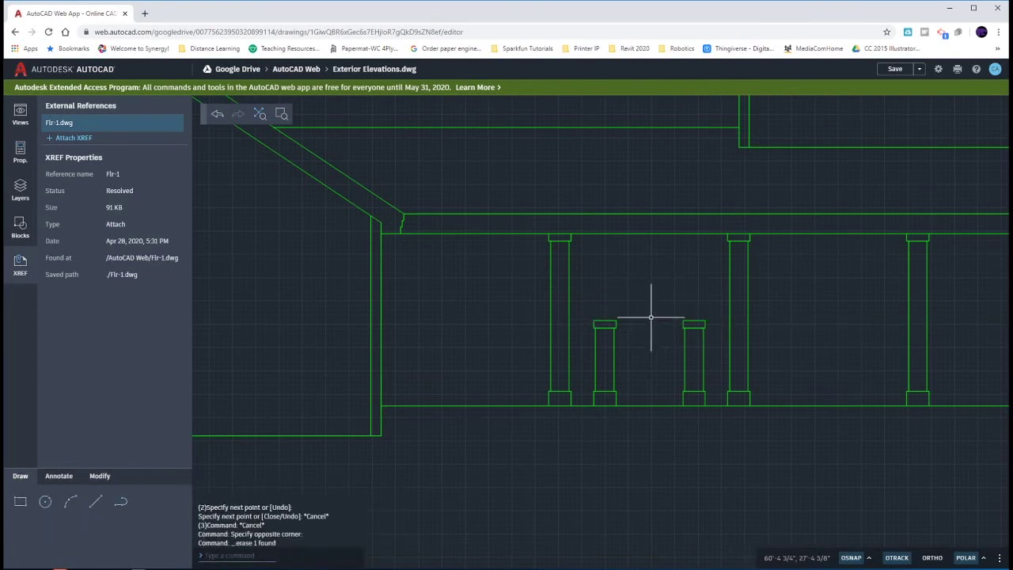
Copy both short posts 24 inches straight down to form the front pair at the entry steps
{"action": "middle_click_drag", "start_coordinate": [643, 325], "coordinate": [629, 293]}
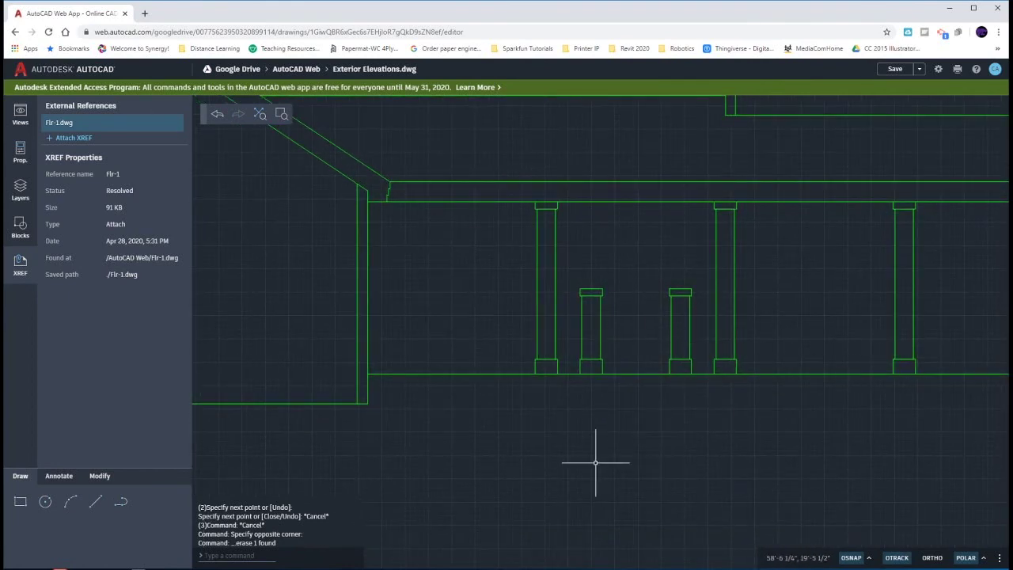
{"action": "left_click_drag", "start_coordinate": [584, 445], "coordinate": [631, 425]}
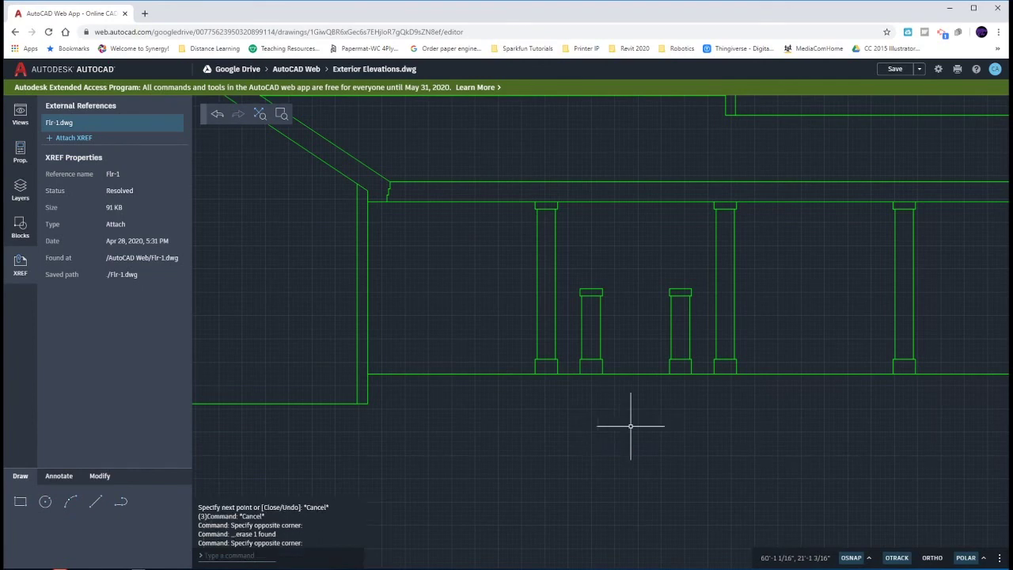
{"action": "key", "text": "Escape"}
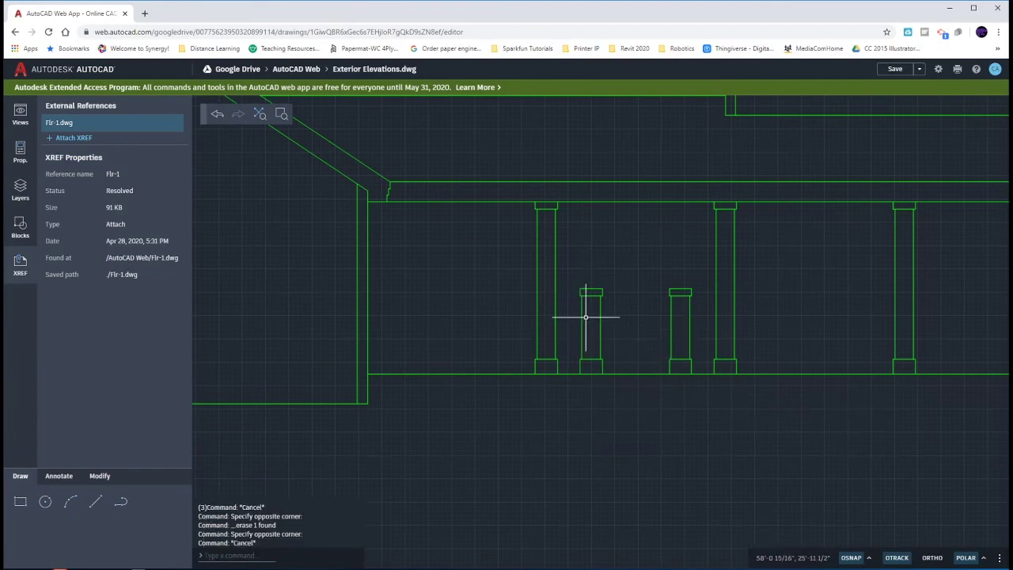
{"action": "left_click_drag", "start_coordinate": [567, 275], "coordinate": [702, 399]}
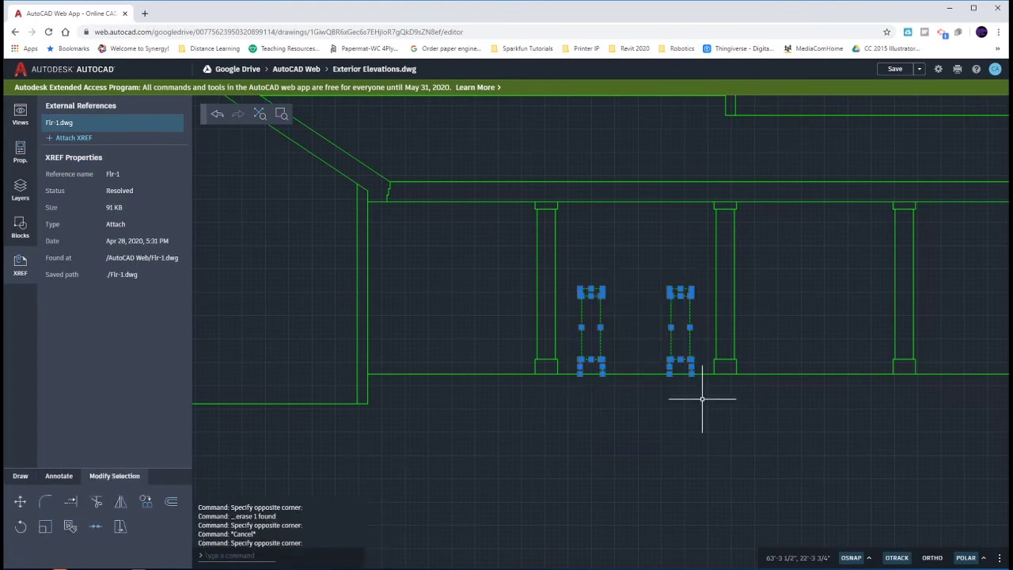
{"action": "type", "text": "co"}
{"action": "key", "text": "Return"}
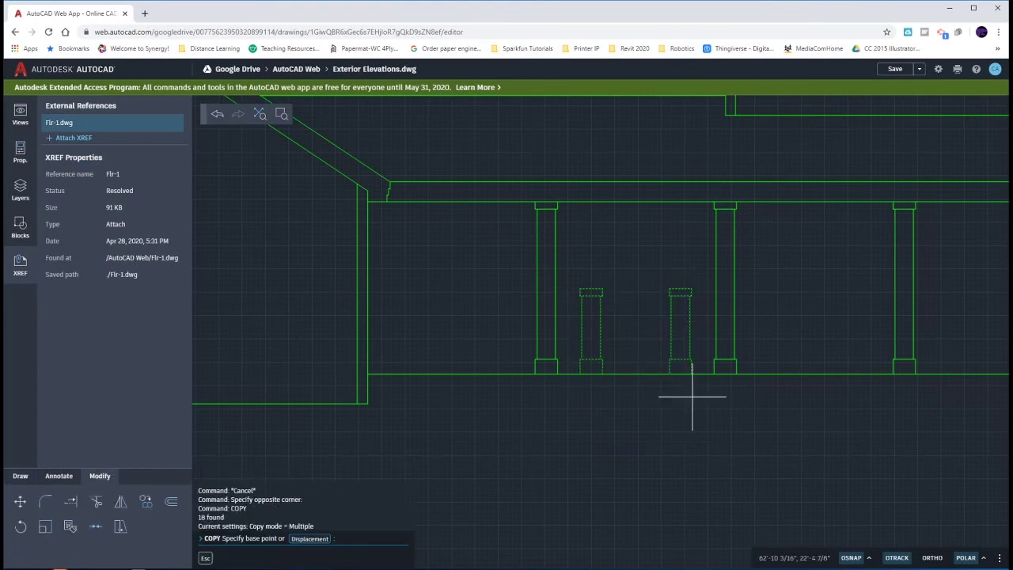
{"action": "left_click", "coordinate": [695, 386]}
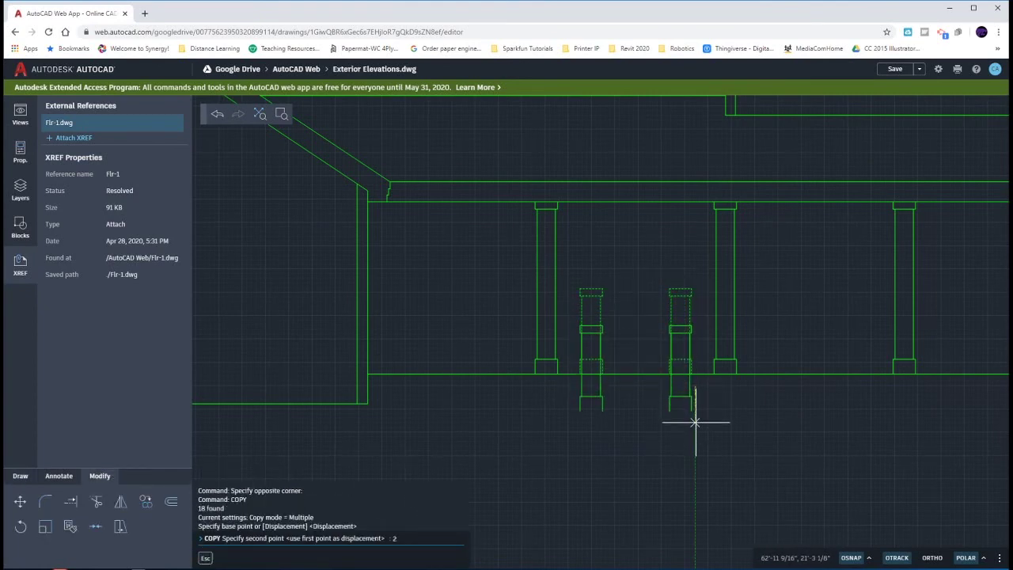
{"action": "type", "text": "24"}
{"action": "key", "text": "Return"}
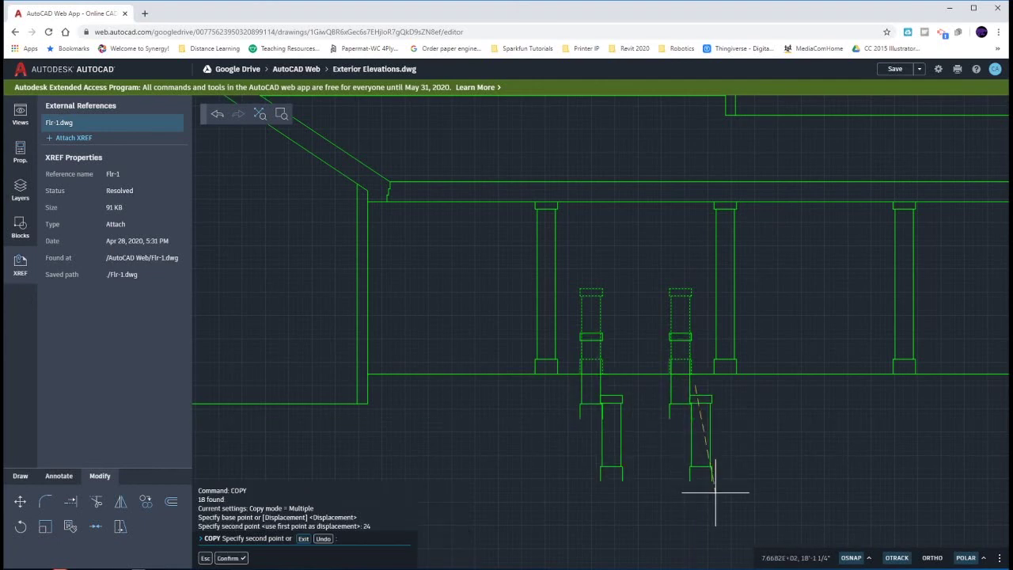
{"action": "key", "text": "Escape"}
{"action": "key", "text": "Escape"}
{"action": "key", "text": "Escape"}
Draw a horizontal line along the bottom of the copied posts, from the right base's outer corner to the left base's outer corner
{"action": "type", "text": "l"}
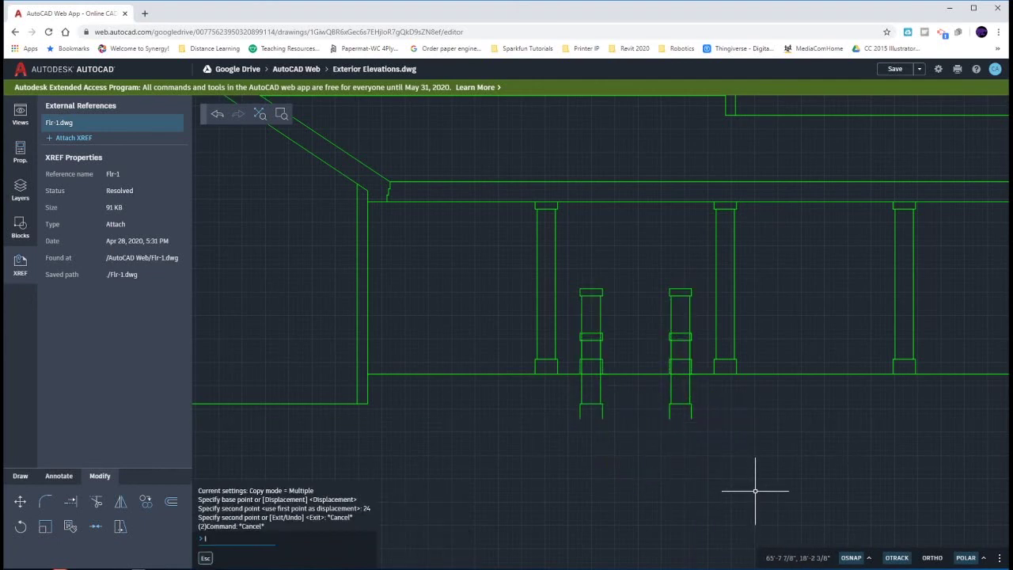
{"action": "key", "text": "Return"}
{"action": "left_click", "coordinate": [691, 418]}
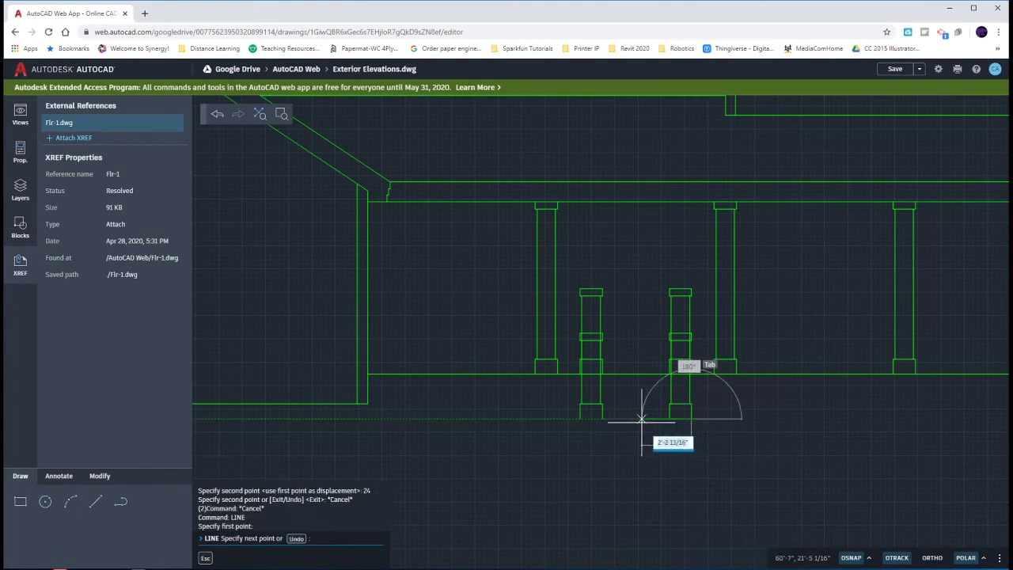
{"action": "left_click", "coordinate": [581, 418]}
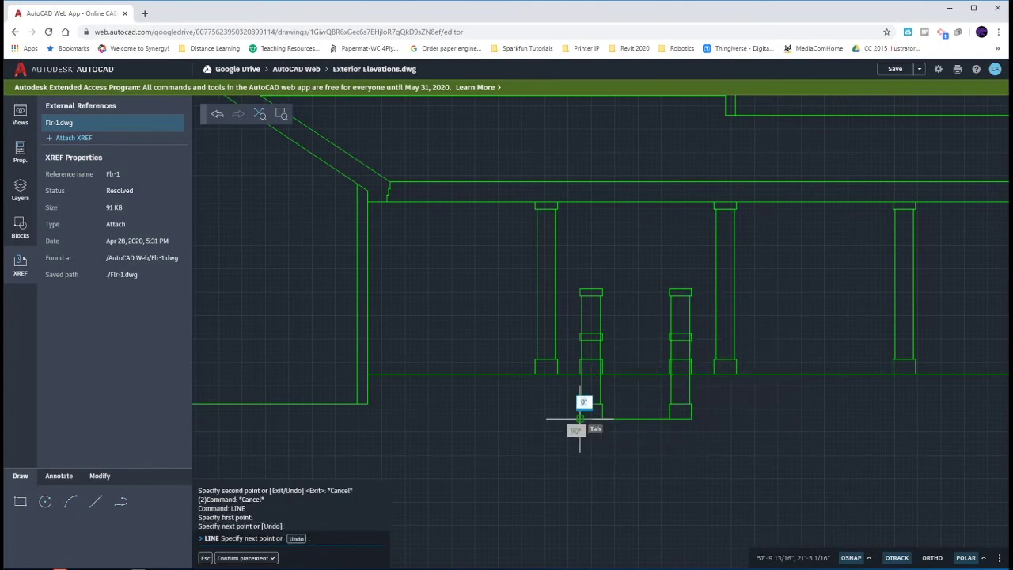
{"action": "key", "text": "Escape"}
{"action": "key", "text": "Escape"}
{"action": "key", "text": "Escape"}
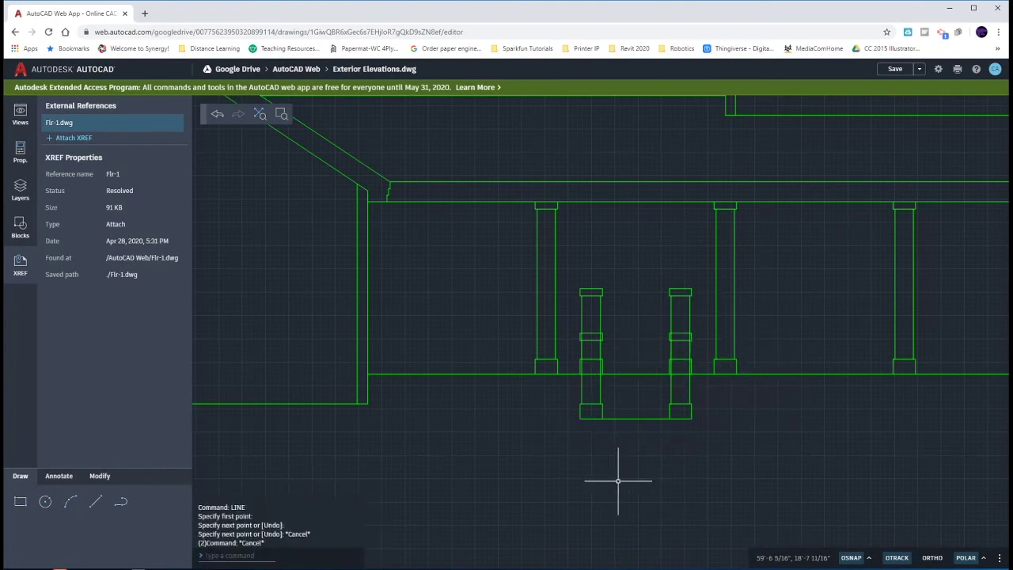
Trim away the porch floor line and the rear post's lines that cross the right front post's shaft and cap
{"action": "scroll", "coordinate": [617, 470], "scroll_direction": "up", "scroll_amount": 2}
{"action": "middle_click_drag", "start_coordinate": [628, 366], "coordinate": [608, 423]}
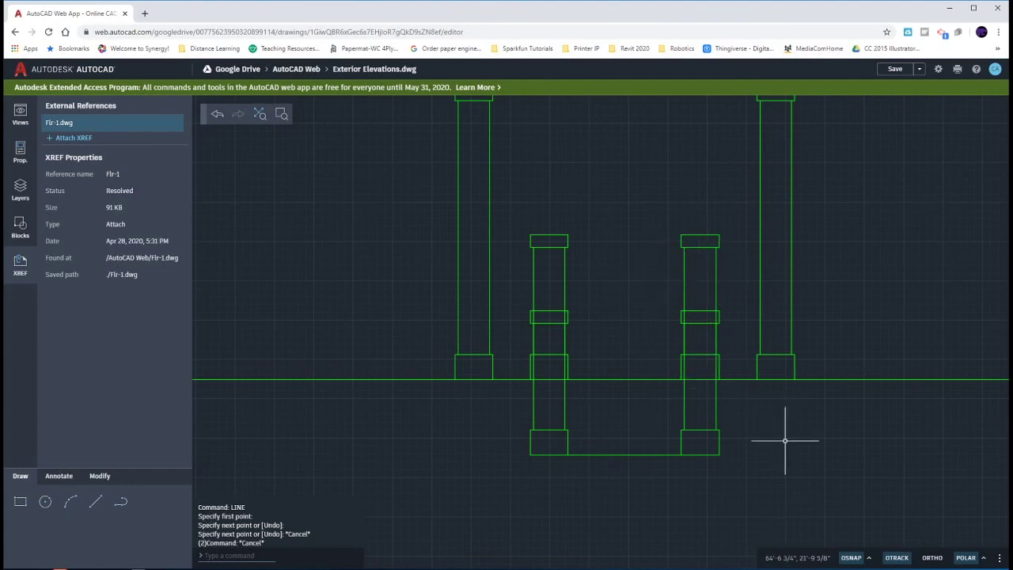
{"action": "type", "text": "tr"}
{"action": "key", "text": "Return"}
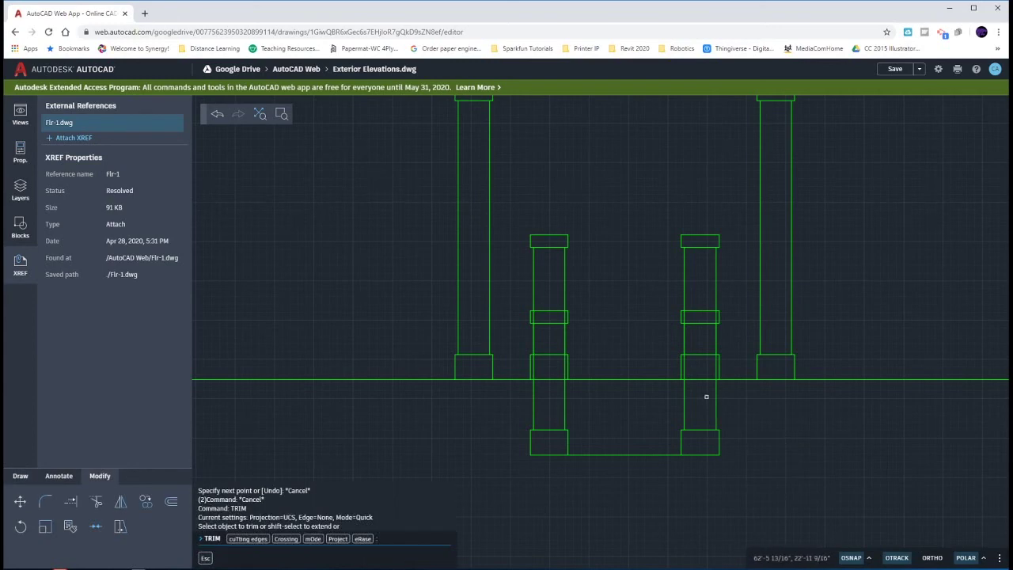
{"action": "left_click", "coordinate": [706, 391]}
{"action": "left_click", "coordinate": [694, 369]}
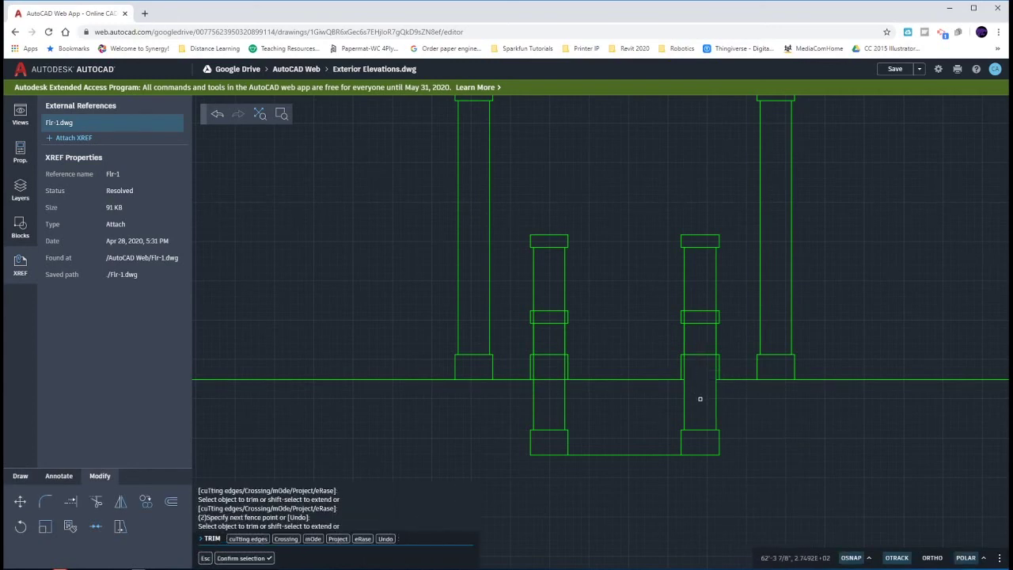
{"action": "left_click", "coordinate": [700, 398]}
{"action": "left_click", "coordinate": [697, 344]}
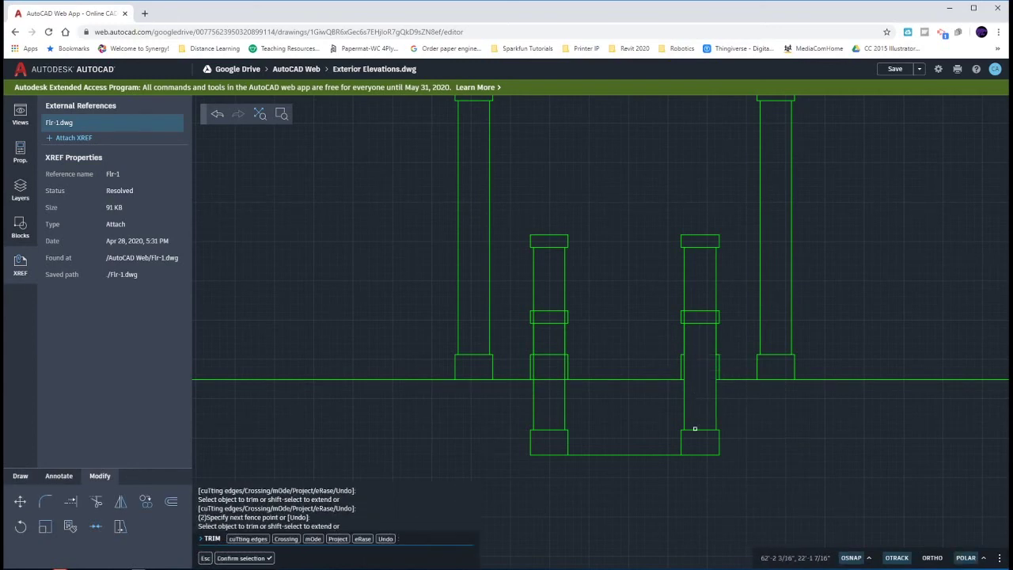
{"action": "left_click", "coordinate": [684, 318]}
{"action": "left_click", "coordinate": [704, 315]}
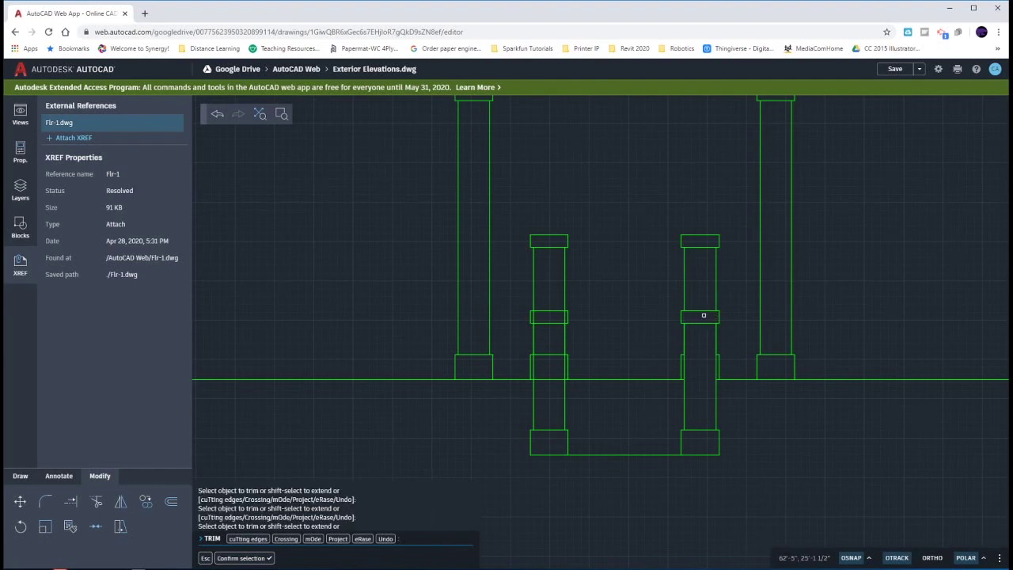
{"action": "key", "text": "Escape"}
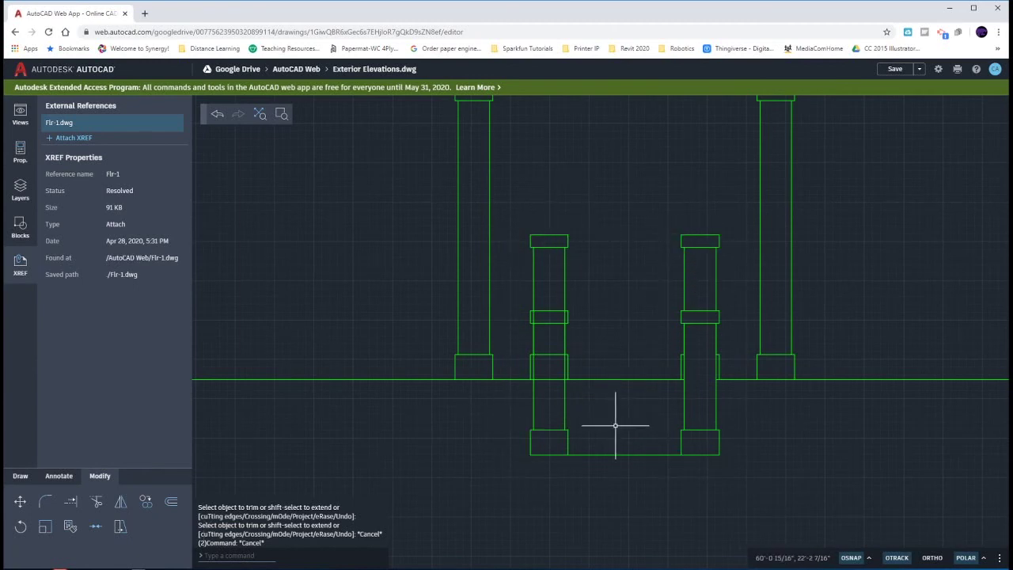
Trim away the porch floor line and the rear post's lines that overlap the left front post
{"action": "type", "text": "tr"}
{"action": "key", "text": "Return"}
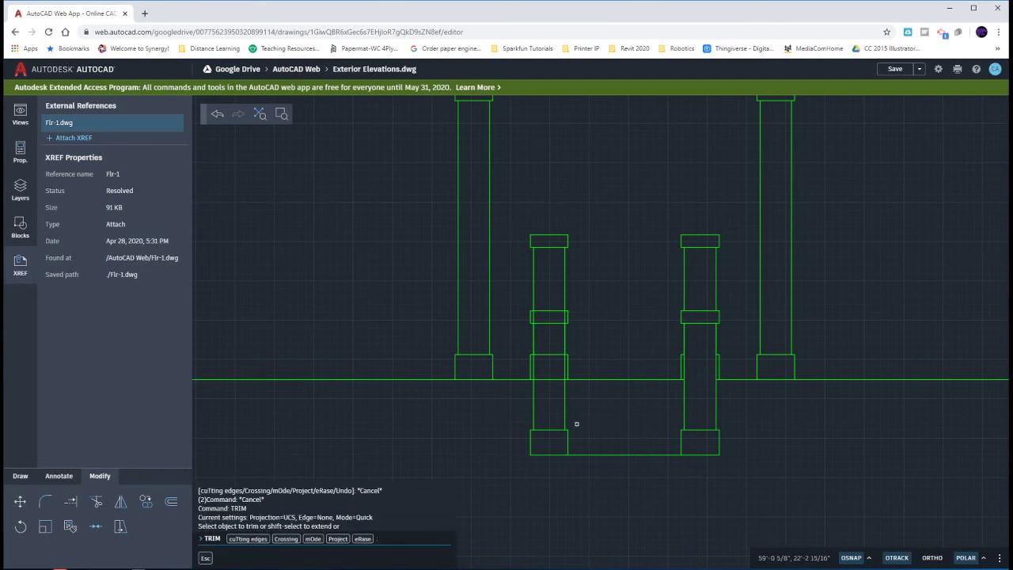
{"action": "left_click", "coordinate": [554, 380]}
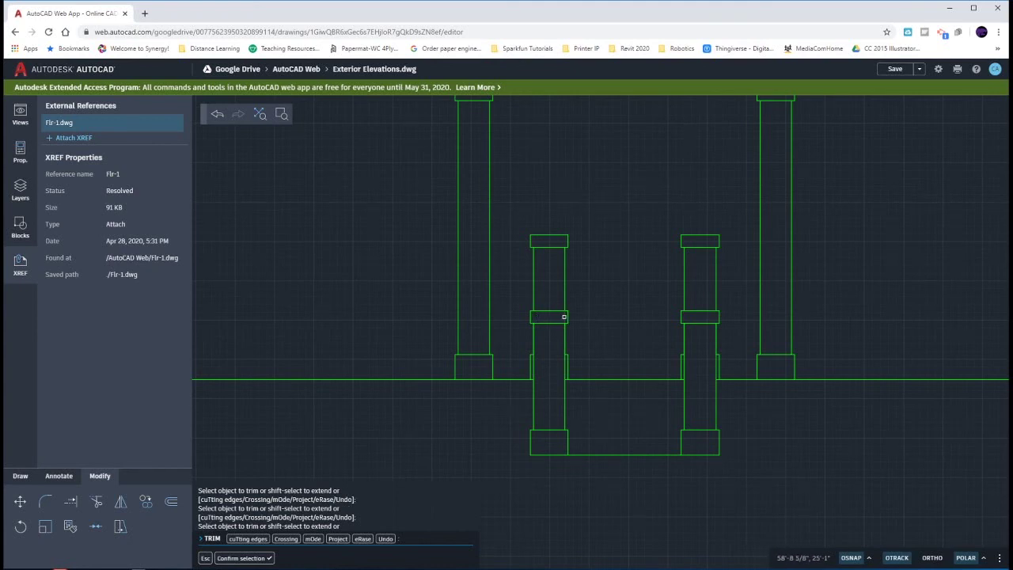
{"action": "key", "text": "Escape"}
{"action": "key", "text": "Escape"}
{"action": "key", "text": "Escape"}
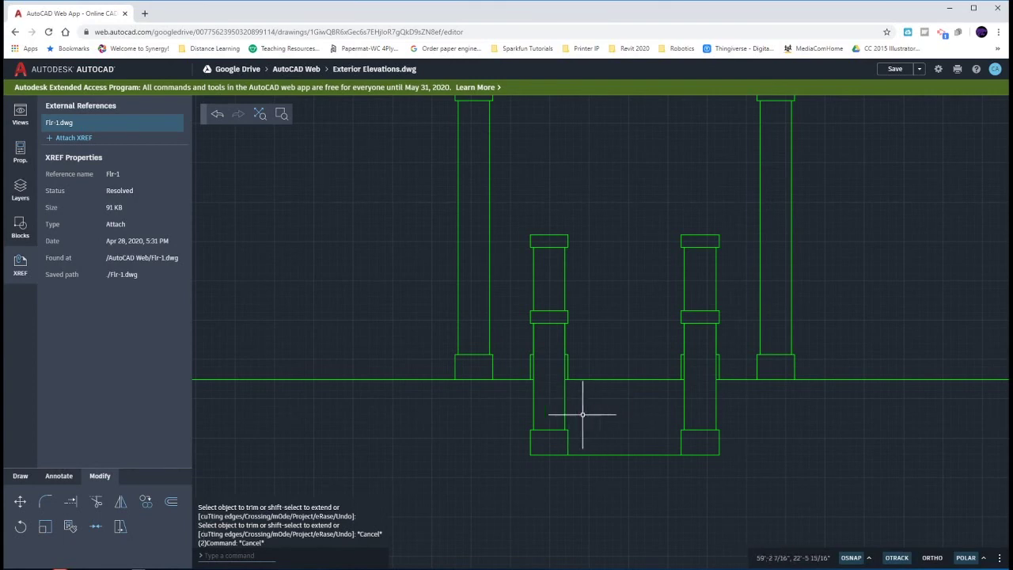
{"action": "left_click", "coordinate": [640, 455]}
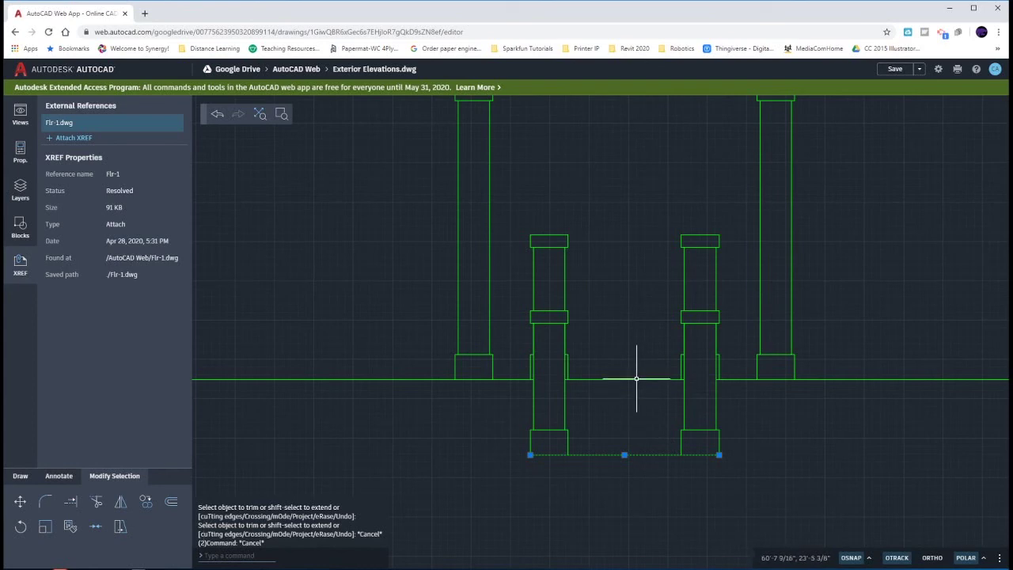
{"action": "left_click", "coordinate": [637, 380]}
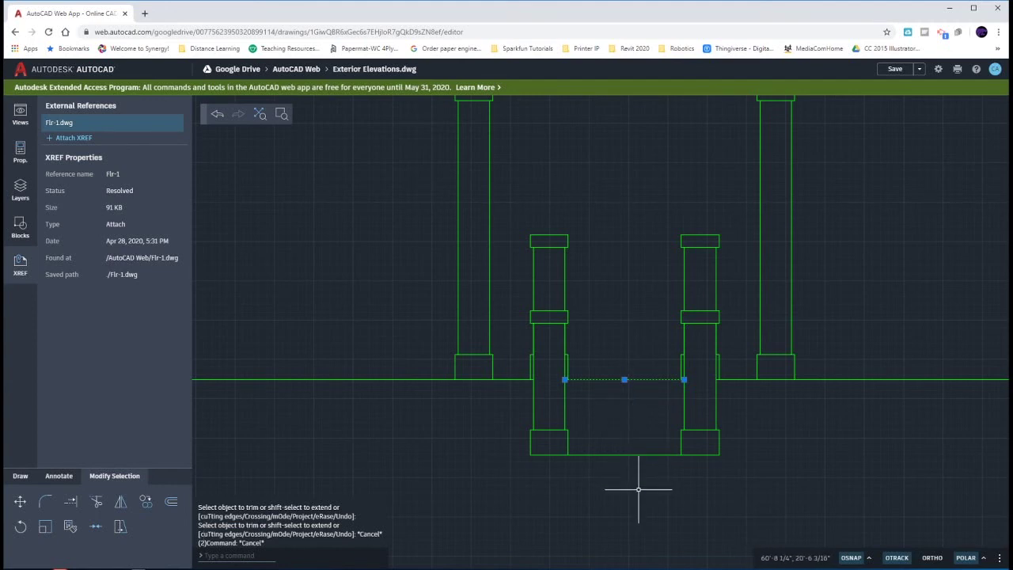
{"action": "key", "text": "Escape"}
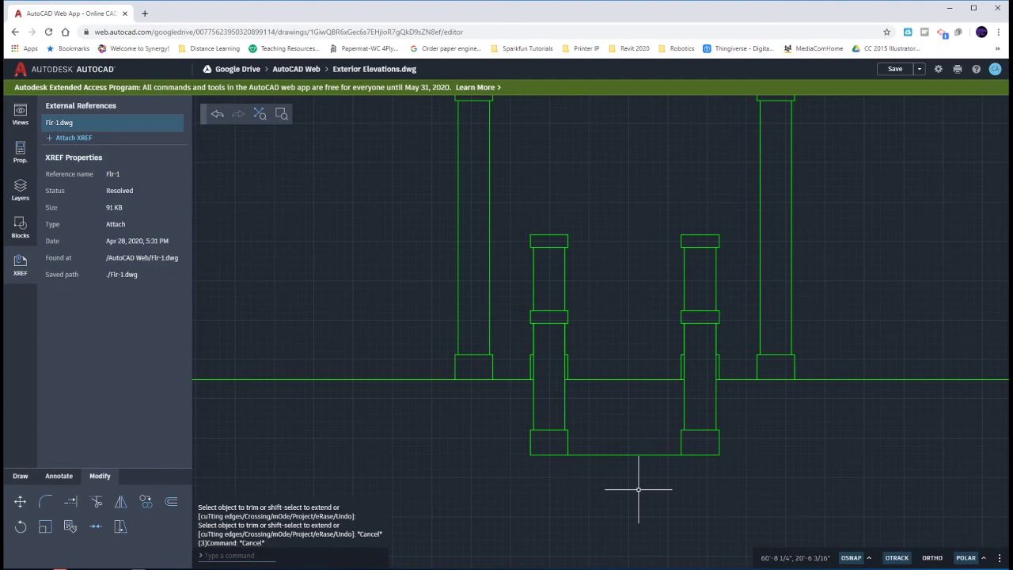
Offset the porch floor segment between the front posts down 8 inches, and offset that new line another 8 inches for the steps
{"action": "left_click", "coordinate": [637, 380]}
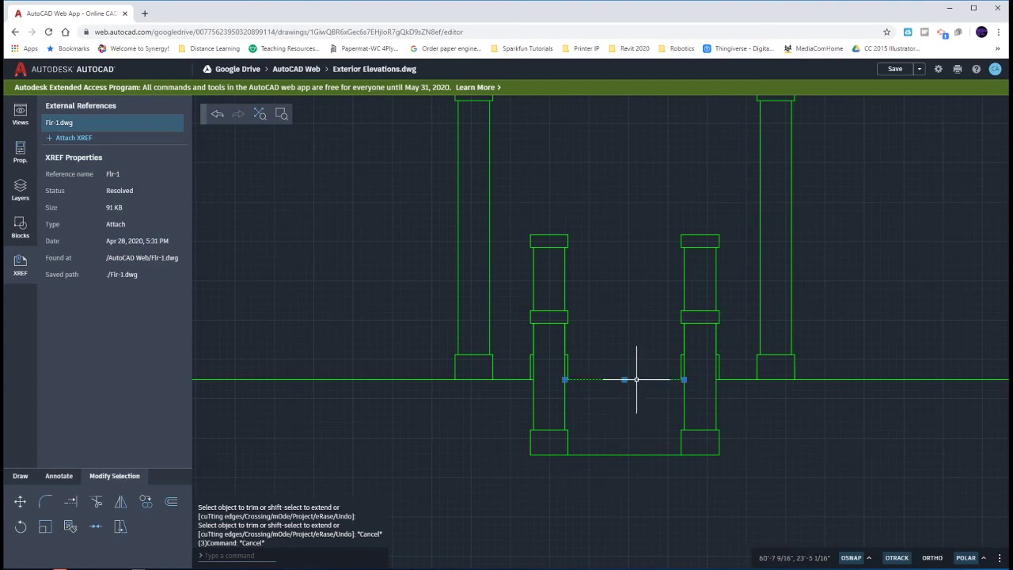
{"action": "type", "text": "o"}
{"action": "key", "text": "Return"}
{"action": "key", "text": "Return"}
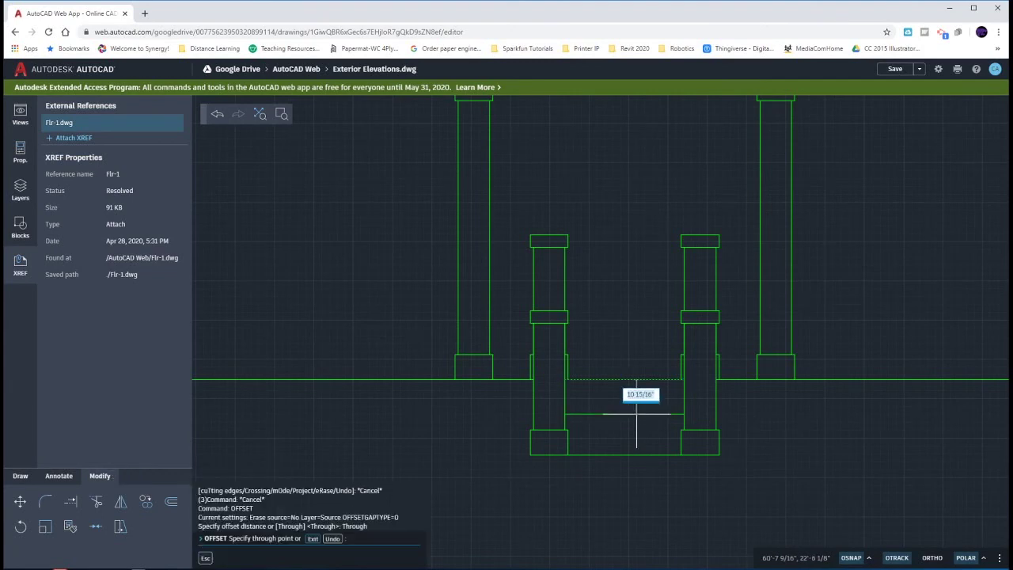
{"action": "key", "text": "Return"}
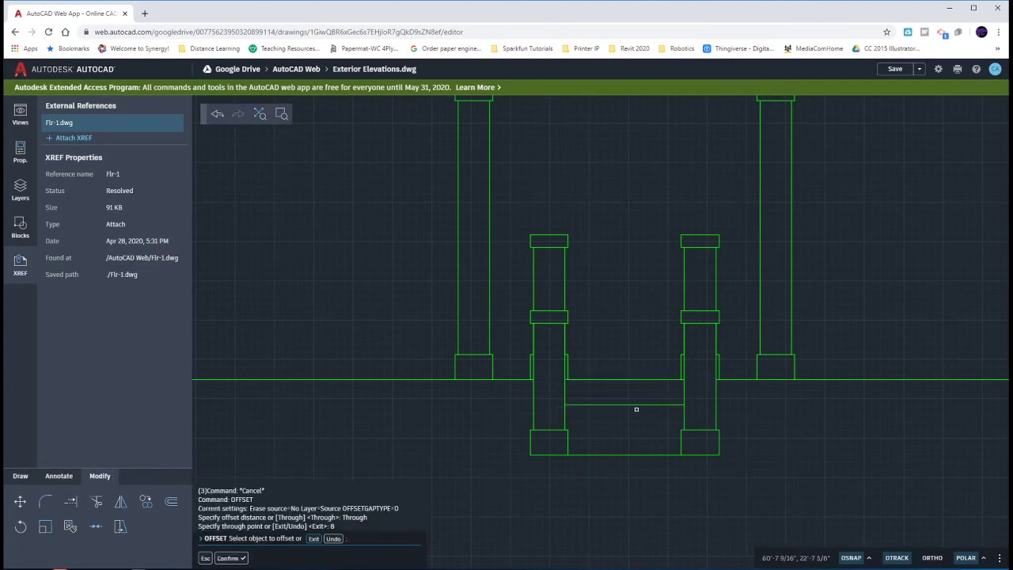
{"action": "left_click", "coordinate": [636, 406]}
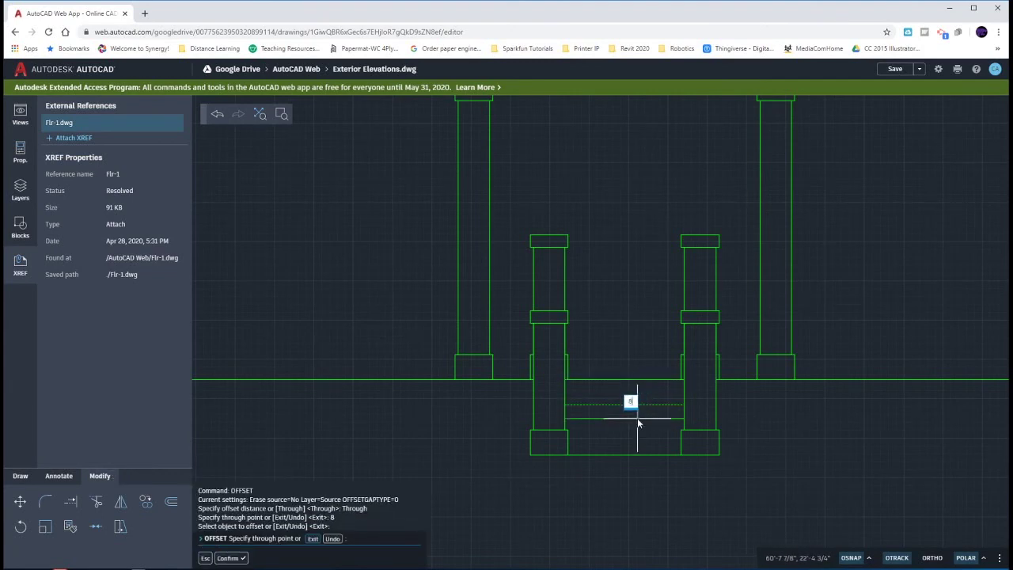
{"action": "key", "text": "Return"}
{"action": "key", "text": "Escape"}
{"action": "key", "text": "Escape"}
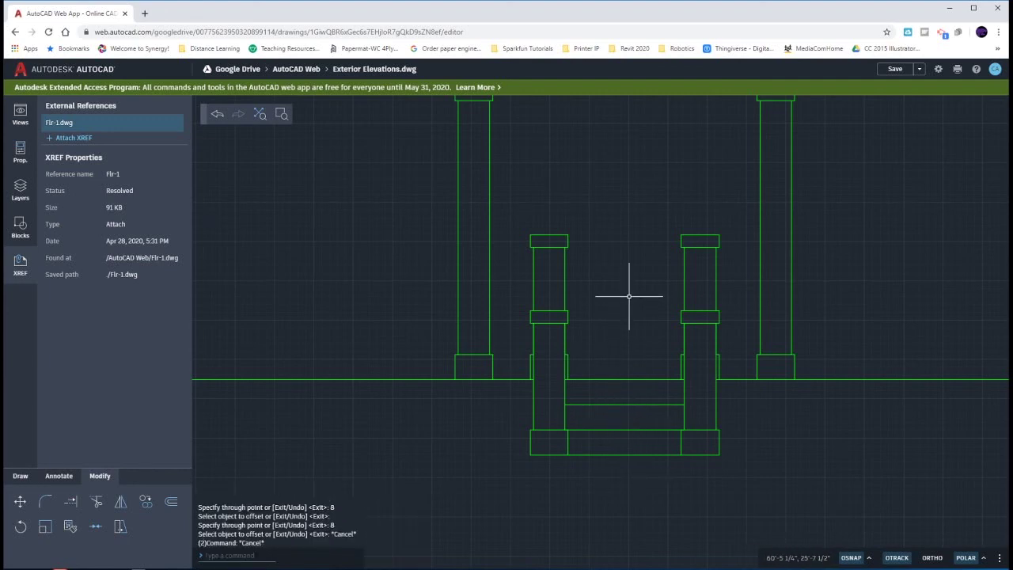
Copy the three porch floor line segments on either side of the entry steps straight down 12 inches
{"action": "scroll", "coordinate": [625, 304], "scroll_direction": "down", "scroll_amount": 5}
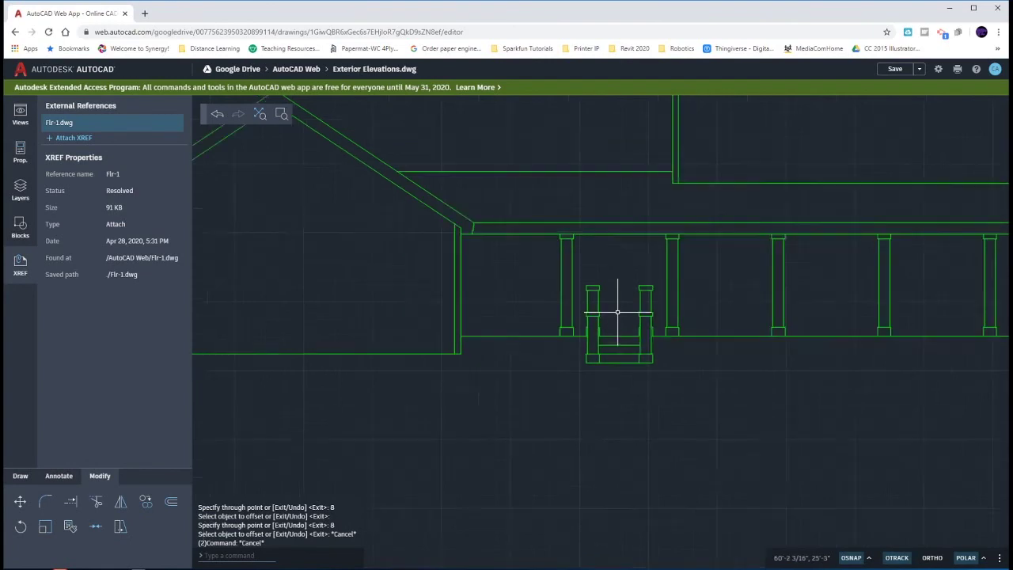
{"action": "mouse_move", "coordinate": [667, 299]}
{"action": "middle_mouse_down"}
{"action": "mouse_move", "coordinate": [606, 367]}
{"action": "mouse_move", "coordinate": [606, 356]}
{"action": "middle_mouse_up"}
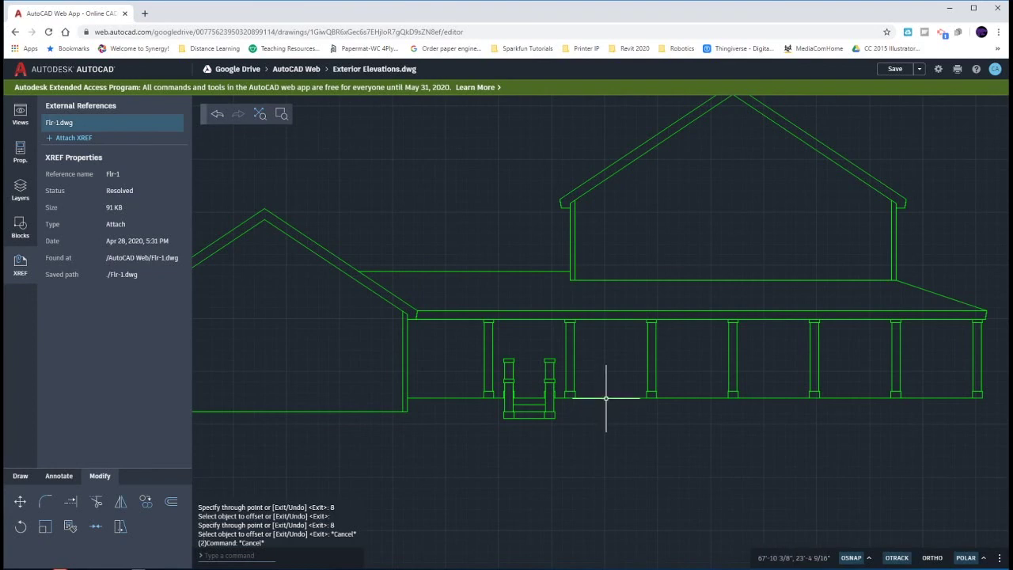
{"action": "left_click", "coordinate": [606, 400]}
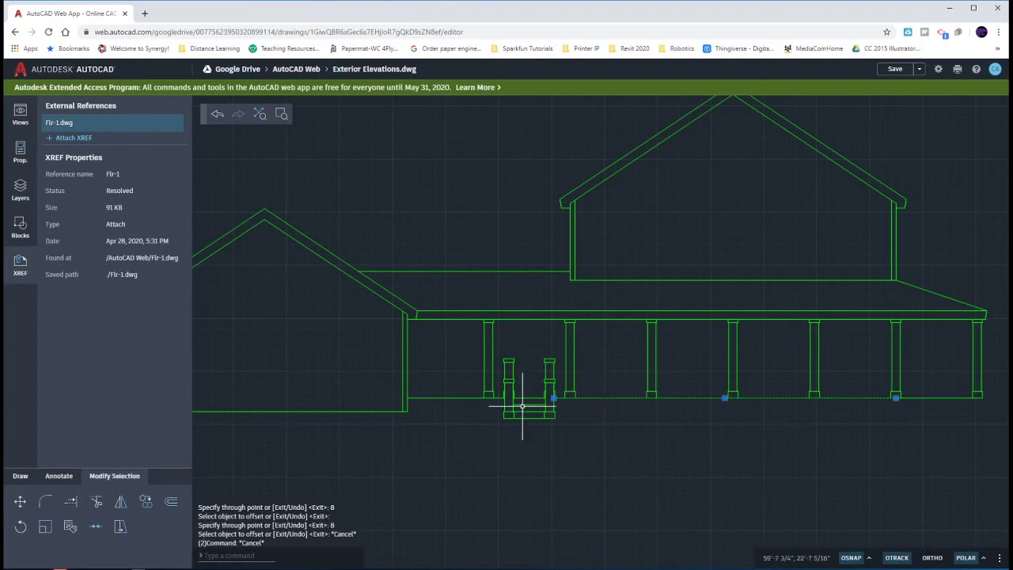
{"action": "left_click", "coordinate": [465, 398]}
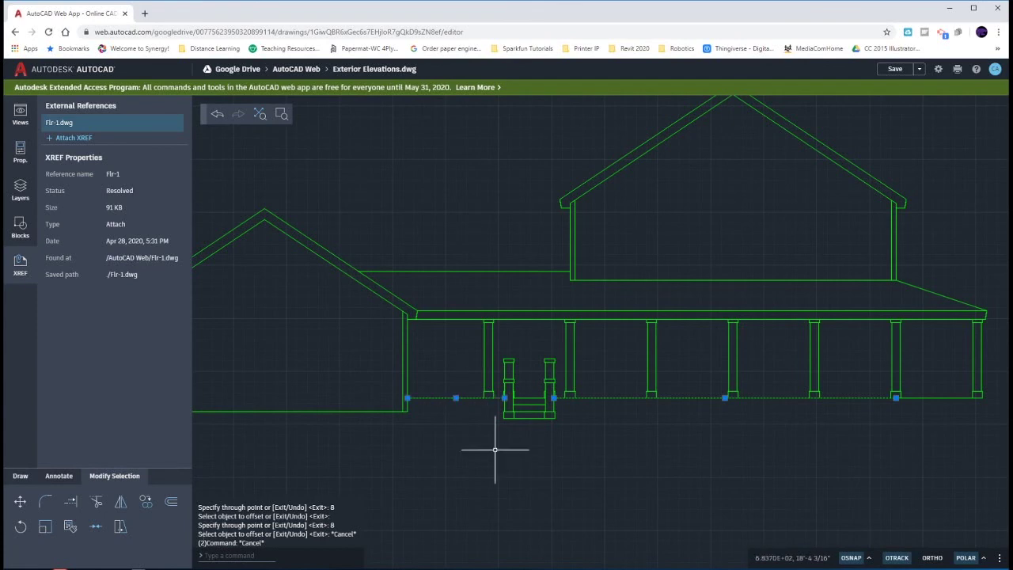
{"action": "left_click", "coordinate": [926, 398]}
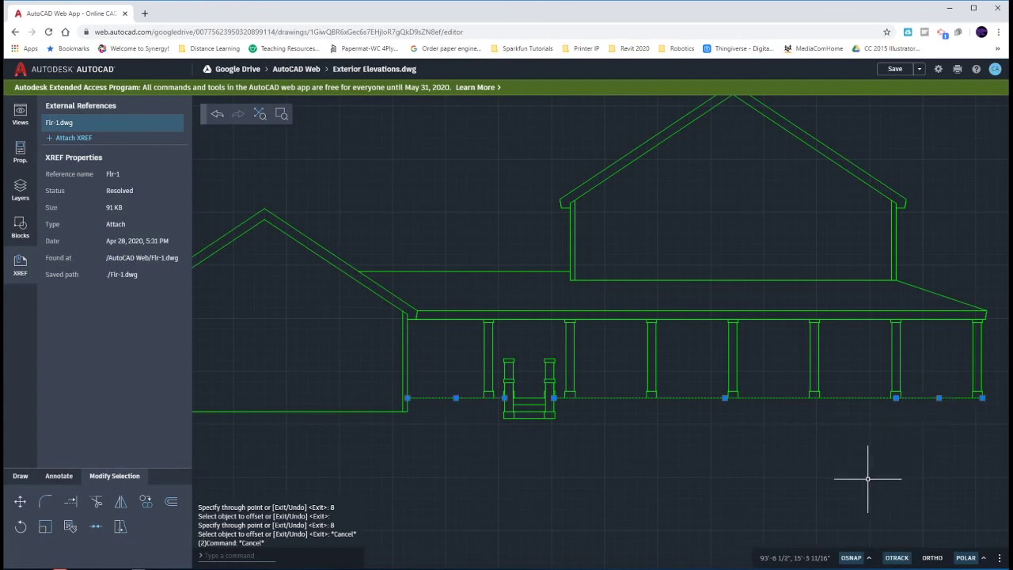
{"action": "type", "text": "co"}
{"action": "key", "text": "Return"}
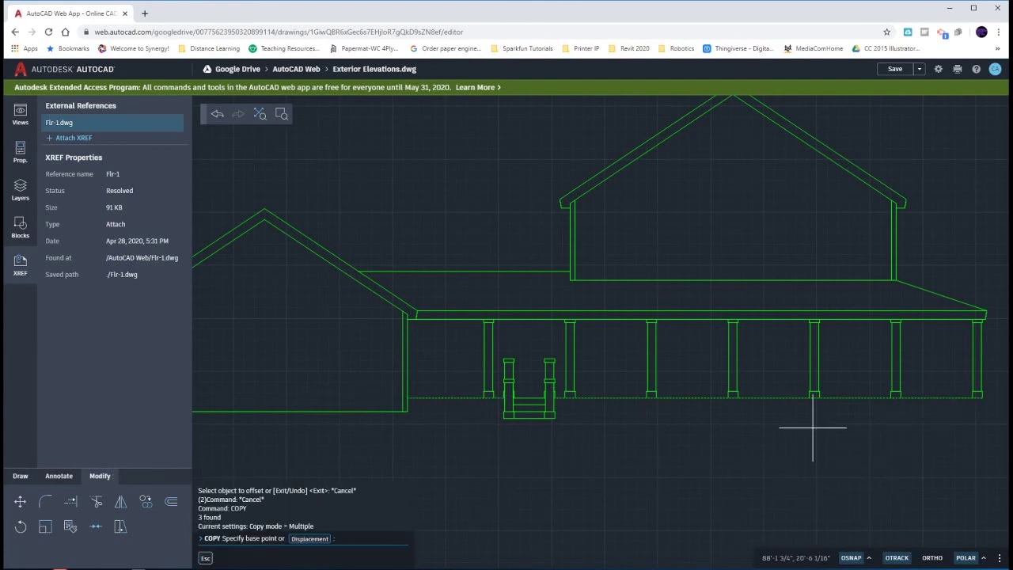
{"action": "left_click", "coordinate": [814, 433]}
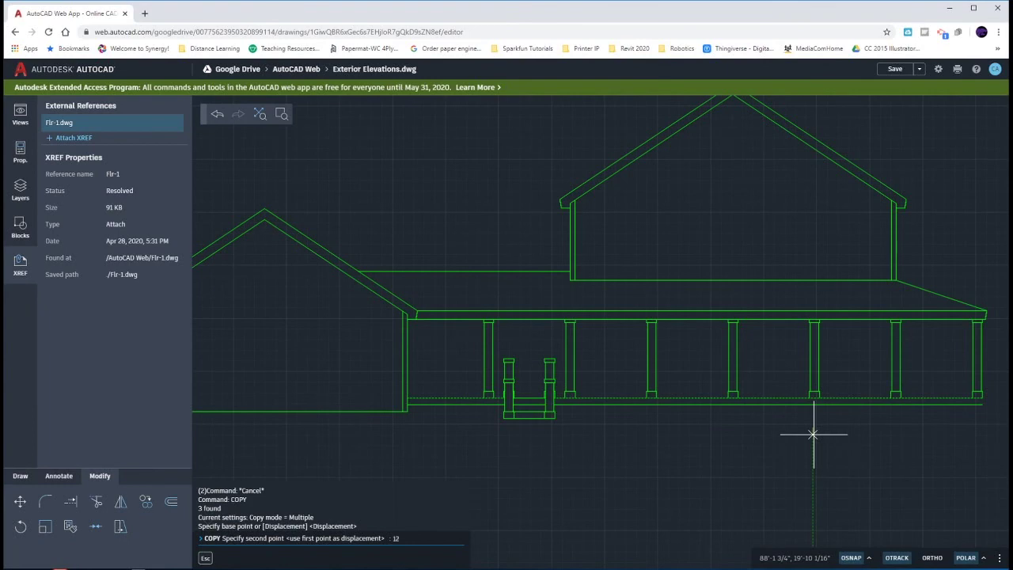
{"action": "type", "text": "12"}
{"action": "key", "text": "Return"}
{"action": "key", "text": "Escape"}
{"action": "key", "text": "Escape"}
{"action": "key", "text": "Escape"}
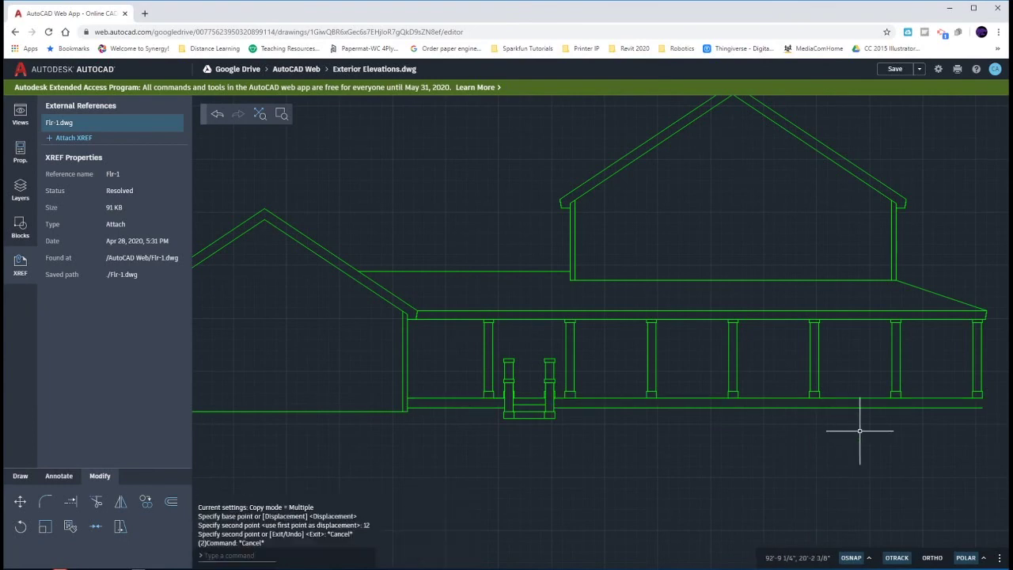
Draw a vertical line closing the porch floor edge's right end, from the copied lower line up to the last column's outer base corner
{"action": "middle_click_drag", "start_coordinate": [859, 423], "coordinate": [720, 443]}
{"action": "scroll", "coordinate": [831, 420], "scroll_direction": "up", "scroll_amount": 5}
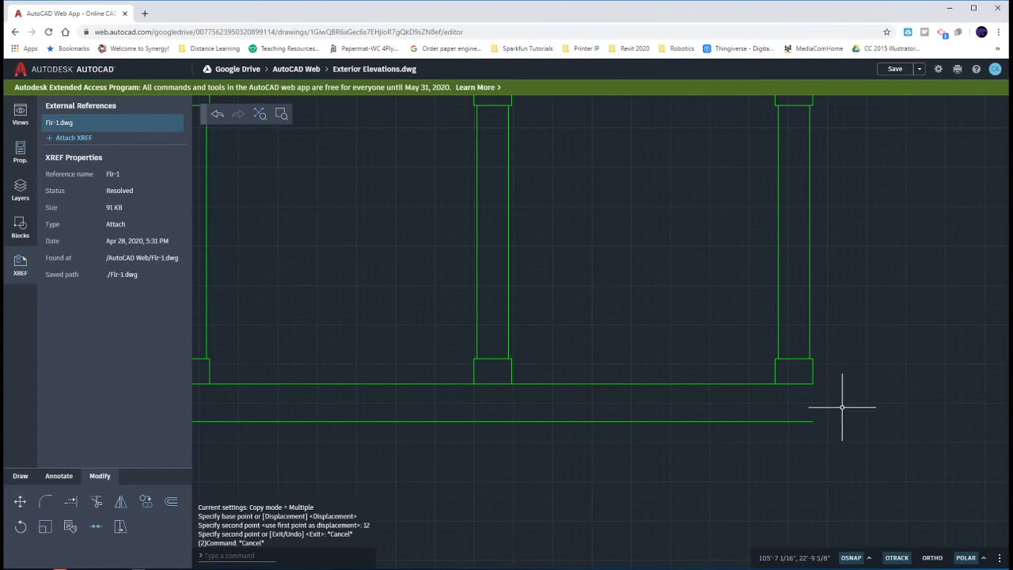
{"action": "type", "text": "l"}
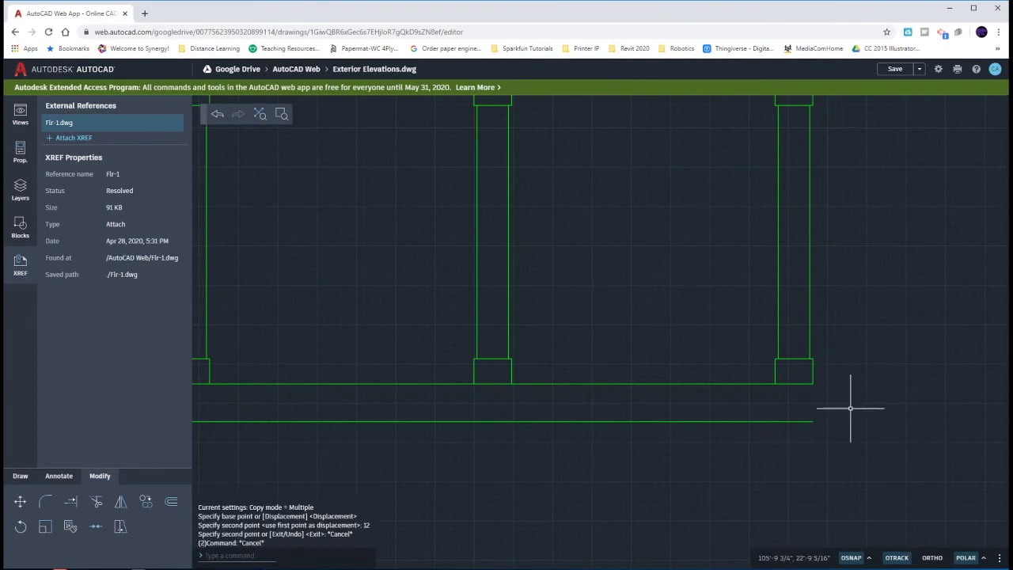
{"action": "key", "text": "Return"}
{"action": "left_click", "coordinate": [813, 421]}
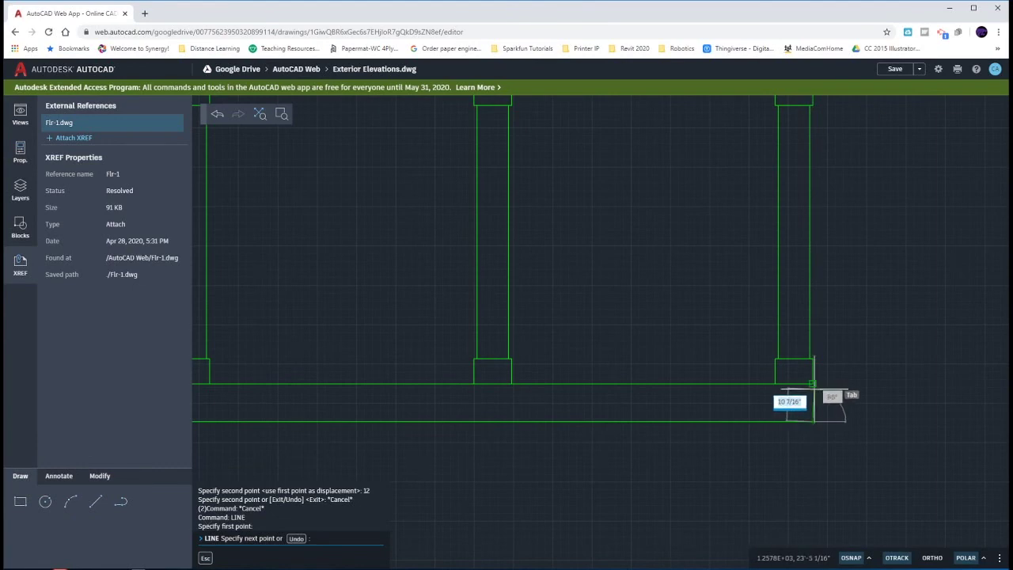
{"action": "left_click", "coordinate": [813, 383]}
{"action": "key", "text": "Escape"}
{"action": "scroll", "coordinate": [897, 455], "scroll_direction": "down", "scroll_amount": 3}
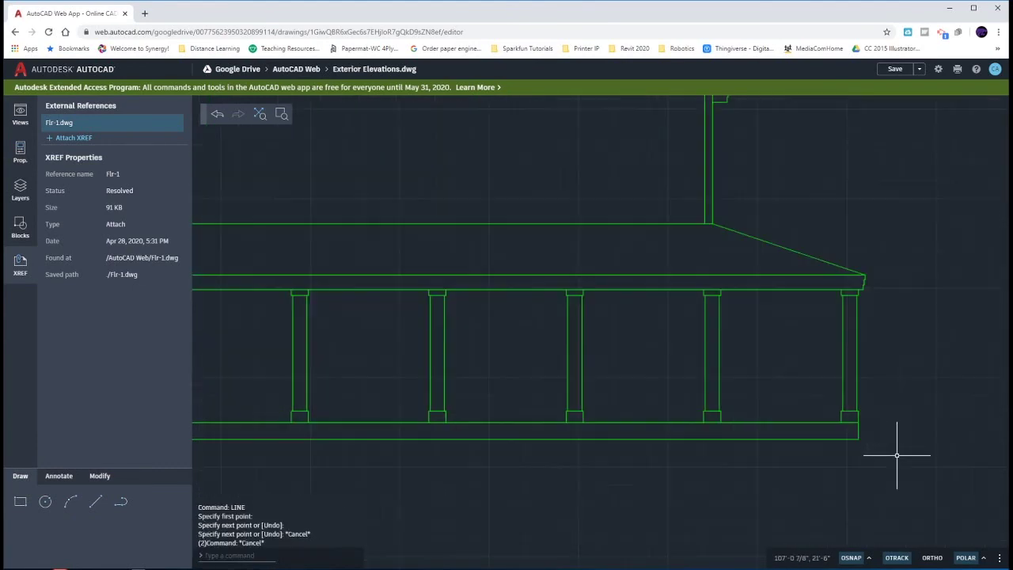
Examine the finished porch elevation against the first-floor plan reference above it, including the plan's right porch corner
{"action": "scroll", "coordinate": [897, 456], "scroll_direction": "down", "scroll_amount": 5}
{"action": "middle_click_drag", "start_coordinate": [907, 343], "coordinate": [869, 397]}
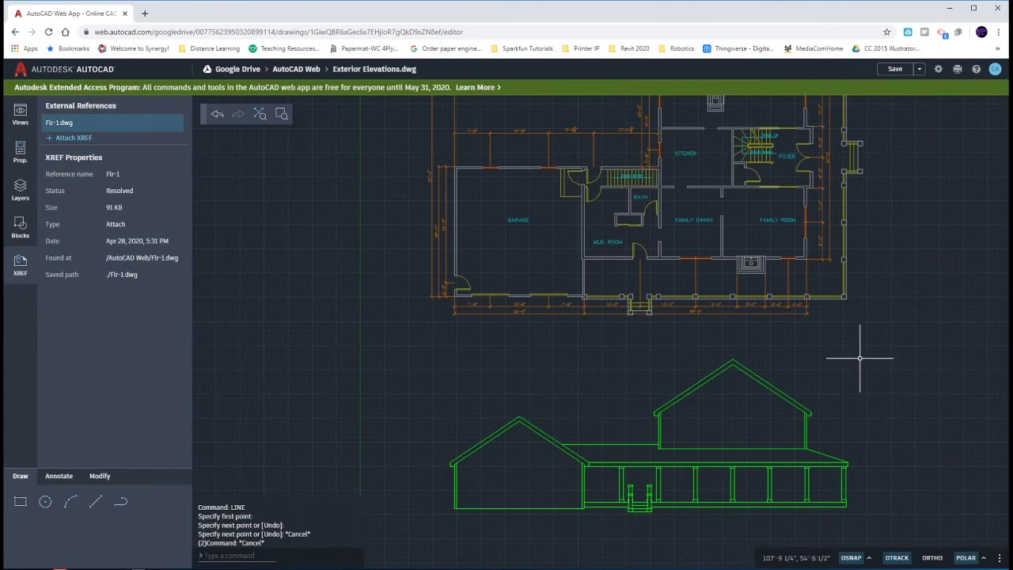
{"action": "scroll", "coordinate": [855, 294], "scroll_direction": "up", "scroll_amount": 5}
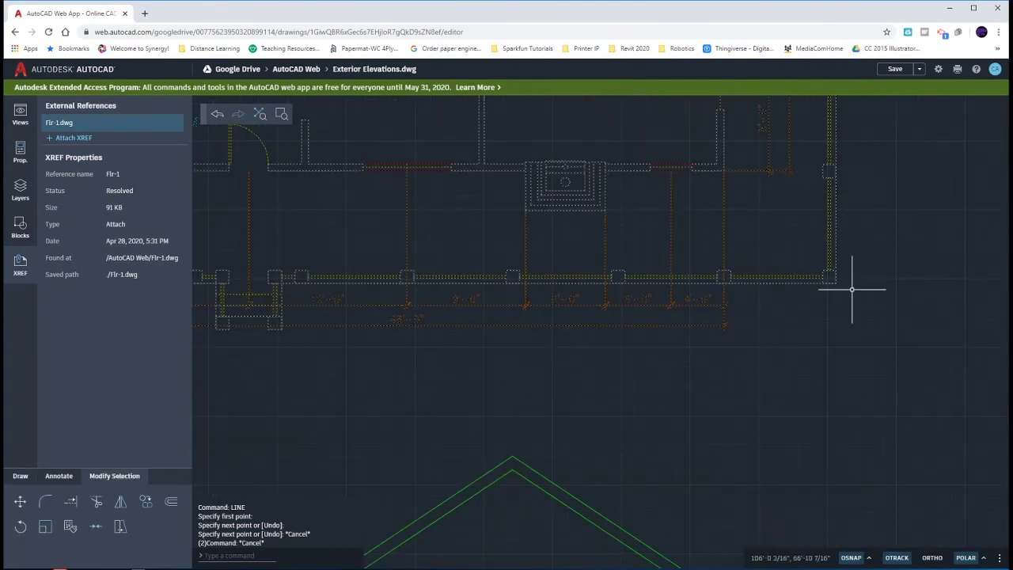
{"action": "key", "text": "Escape"}
{"action": "scroll", "coordinate": [837, 263], "scroll_direction": "down", "scroll_amount": 5}
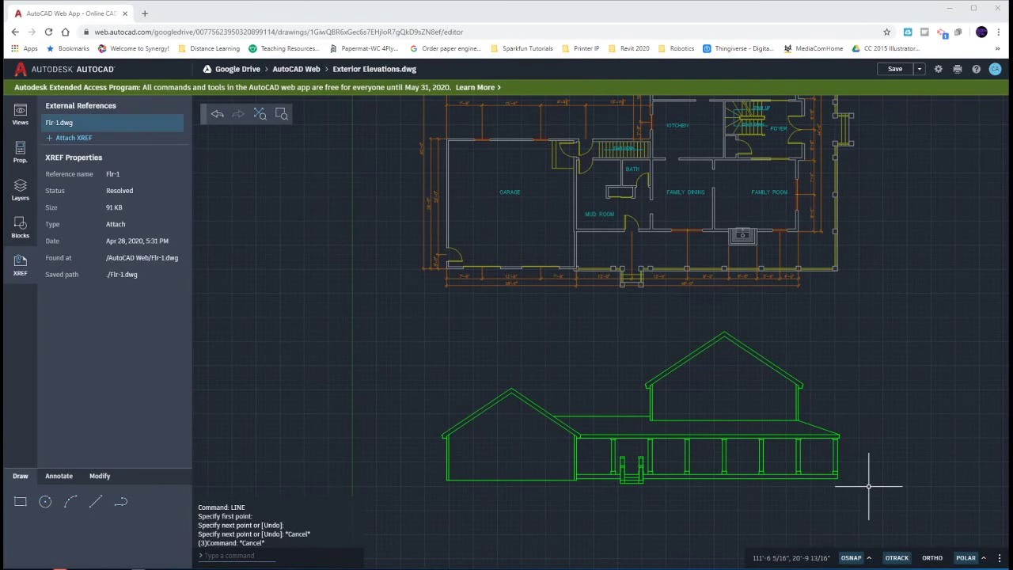
{"action": "middle_click_drag", "start_coordinate": [882, 482], "coordinate": [839, 565]}
{"action": "scroll", "coordinate": [839, 565], "scroll_direction": "down", "scroll_amount": 1}
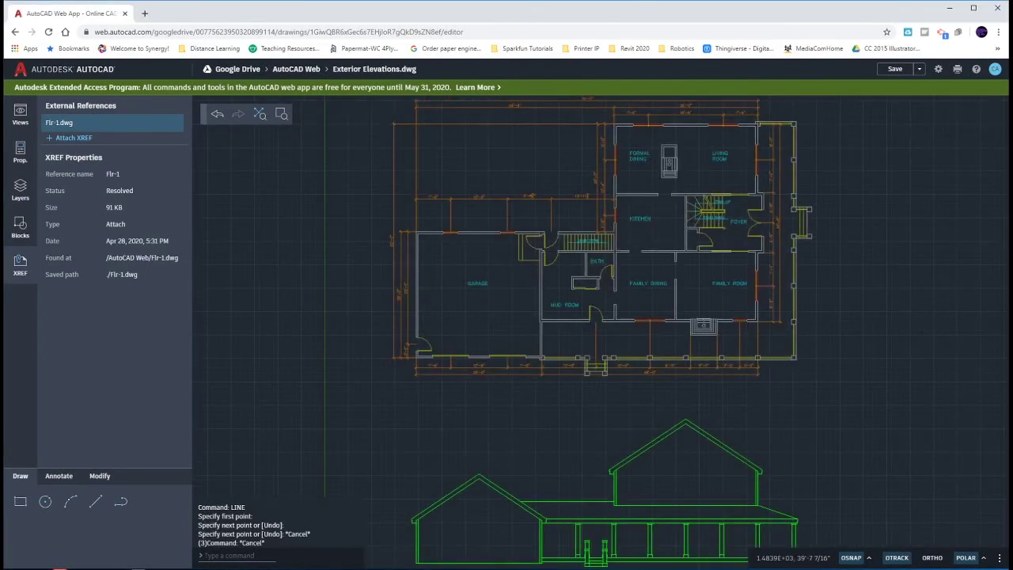
{"action": "middle_click_drag", "start_coordinate": [843, 468], "coordinate": [841, 346]}
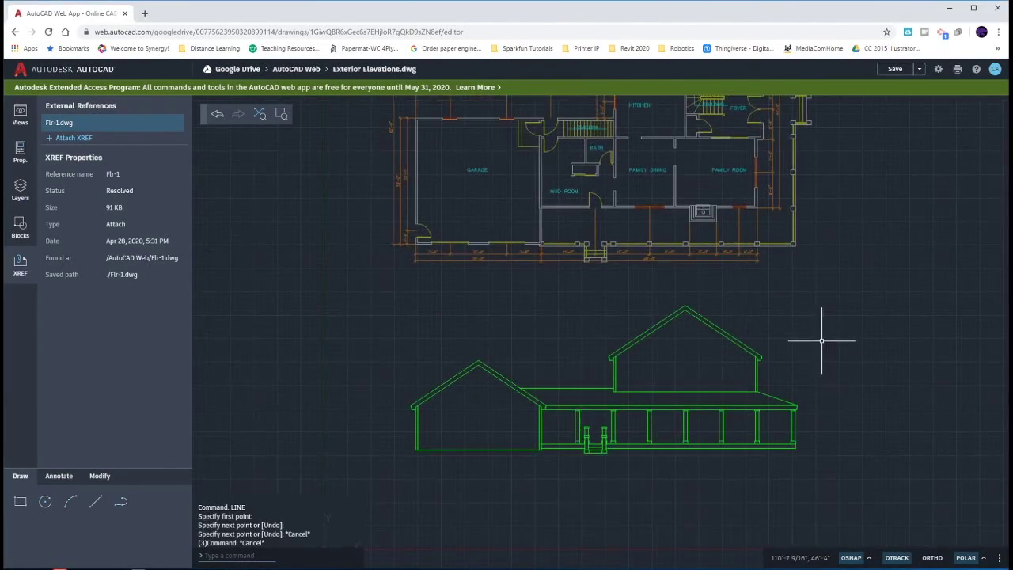
Select the attached first-floor plan reference above the elevation
{"action": "left_click", "coordinate": [788, 247]}
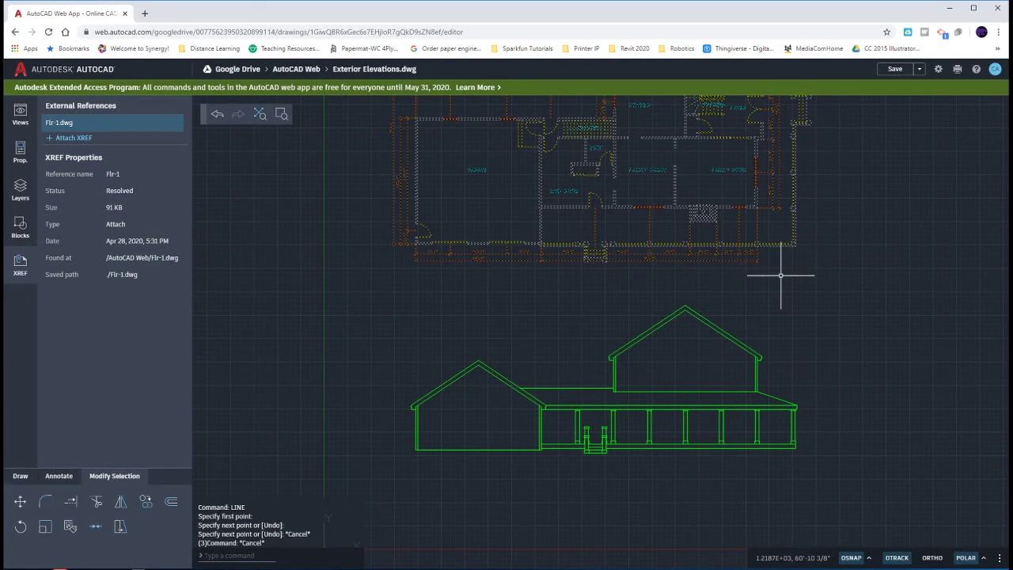
{"action": "scroll", "coordinate": [781, 276], "scroll_direction": "down", "scroll_amount": 1}
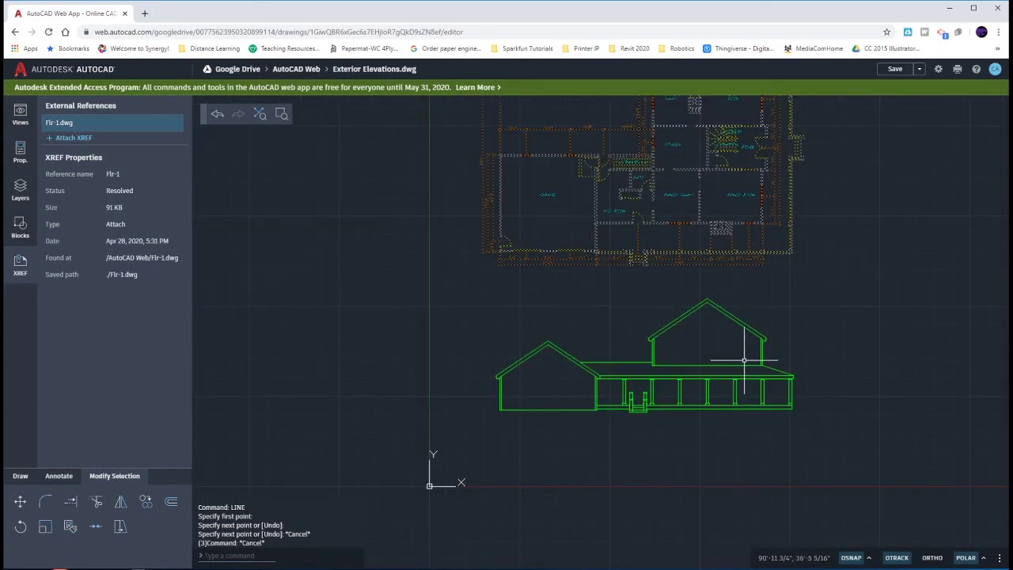